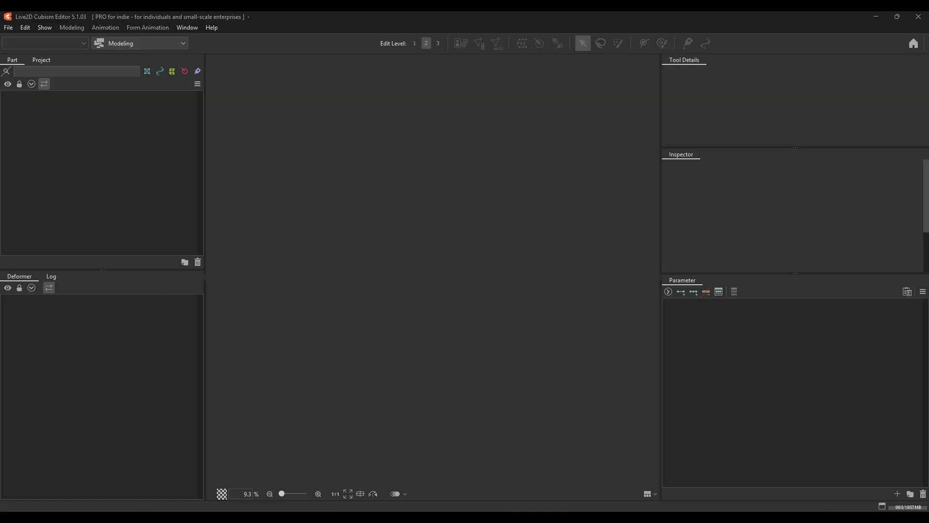
Import Silver full model.psd as a new model with the 1/2 preview (2000 x 3000 px) display resolution
{"action": "left_click_drag", "start_coordinate": [0, 284], "coordinate": [342, 290]}
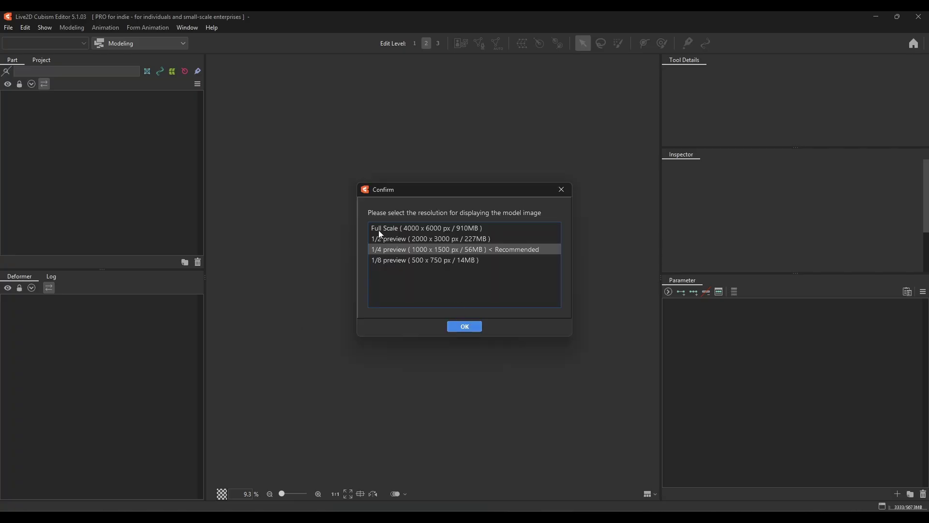
{"action": "left_click", "coordinate": [466, 240]}
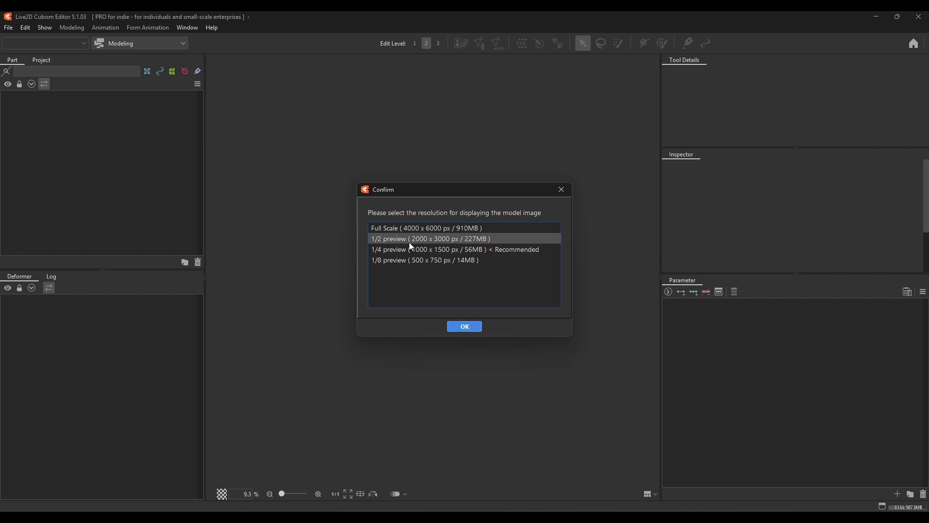
{"action": "left_click", "coordinate": [468, 330]}
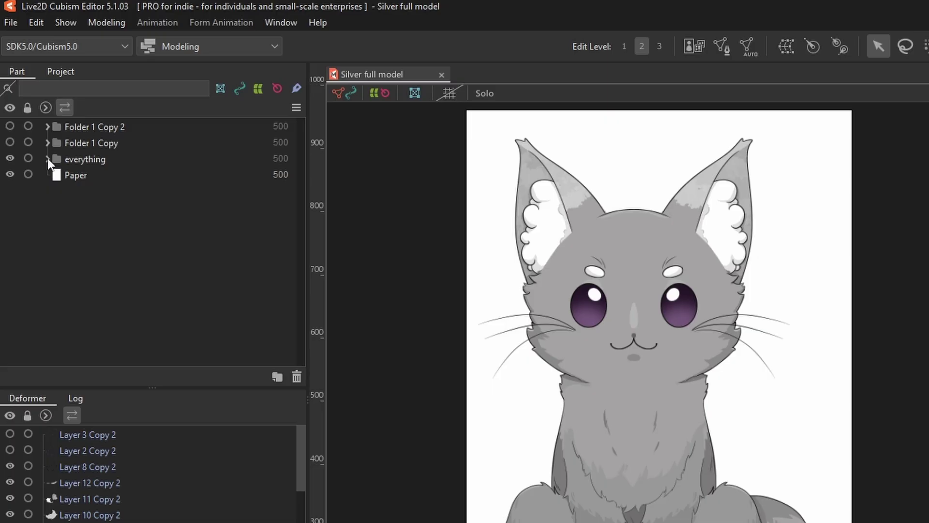
Make the Tail down front layer inside the everything folder visible
{"action": "left_click", "coordinate": [47, 158]}
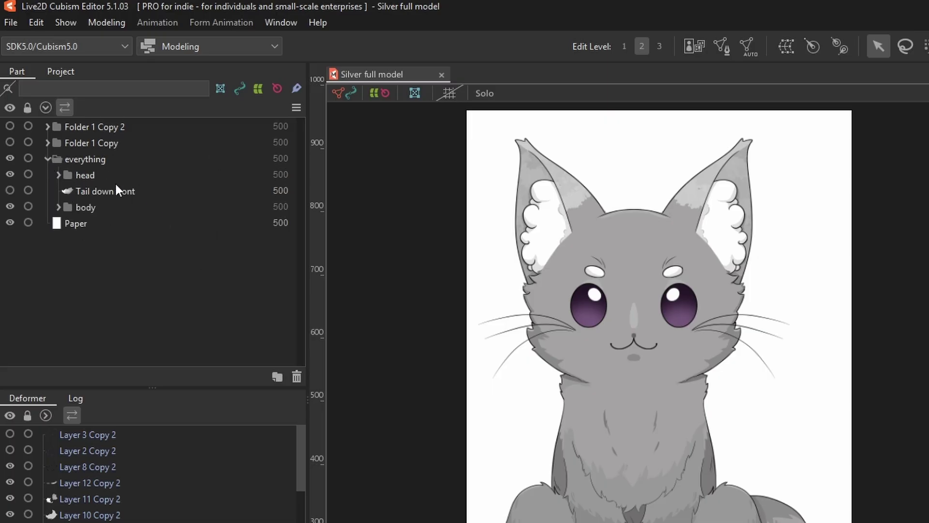
{"action": "left_click", "coordinate": [10, 190]}
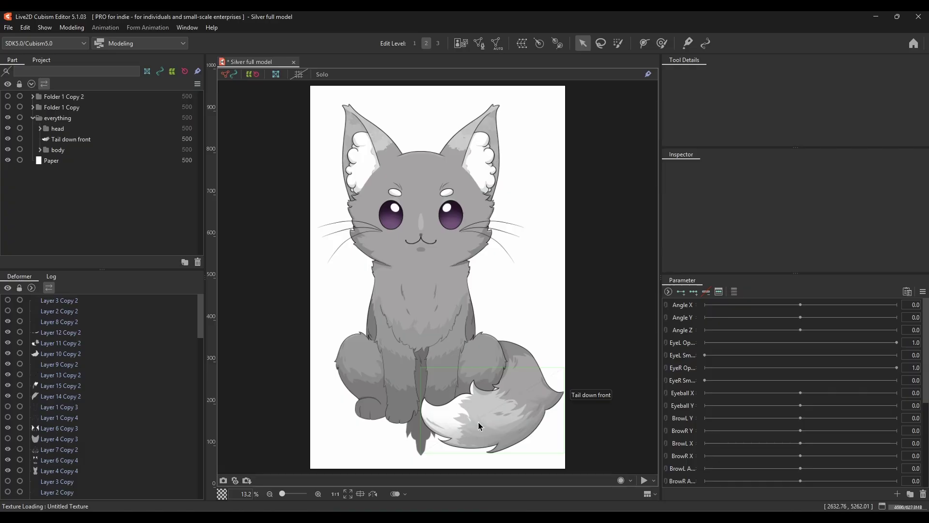
Clip the body shadow ArtMesh to the body colour layer through its Clipping ID
{"action": "left_click", "coordinate": [421, 443]}
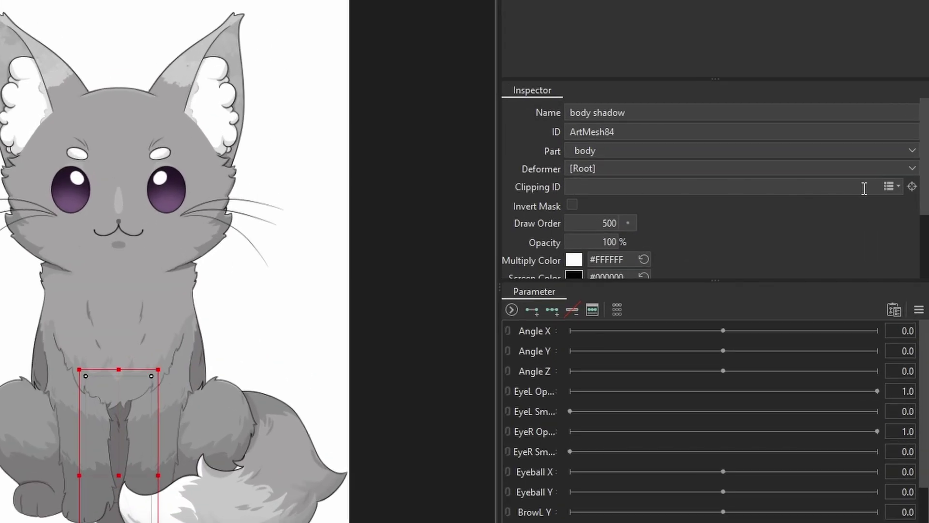
{"action": "left_click", "coordinate": [889, 188]}
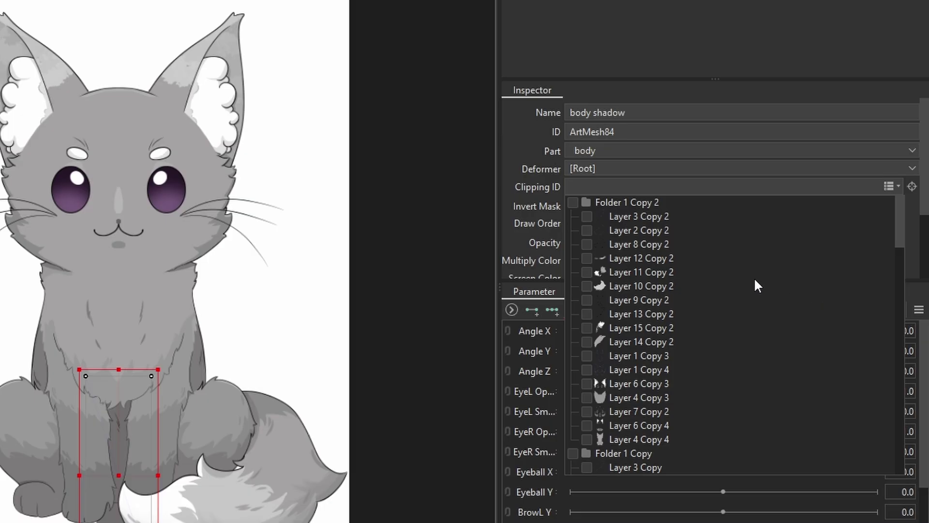
{"action": "scroll", "coordinate": [754, 286], "scroll_direction": "down", "scroll_amount": 5}
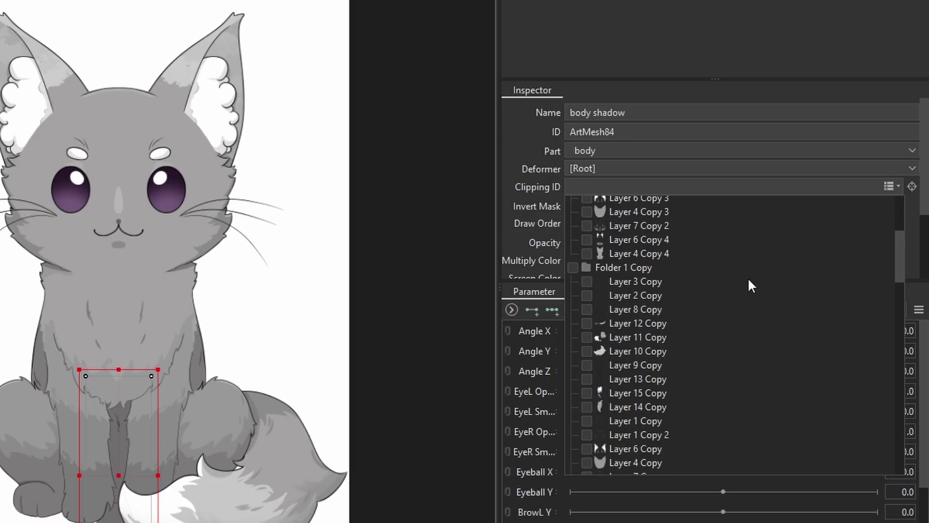
{"action": "scroll", "coordinate": [751, 286], "scroll_direction": "down", "scroll_amount": 5}
{"action": "scroll", "coordinate": [751, 285], "scroll_direction": "down", "scroll_amount": 10}
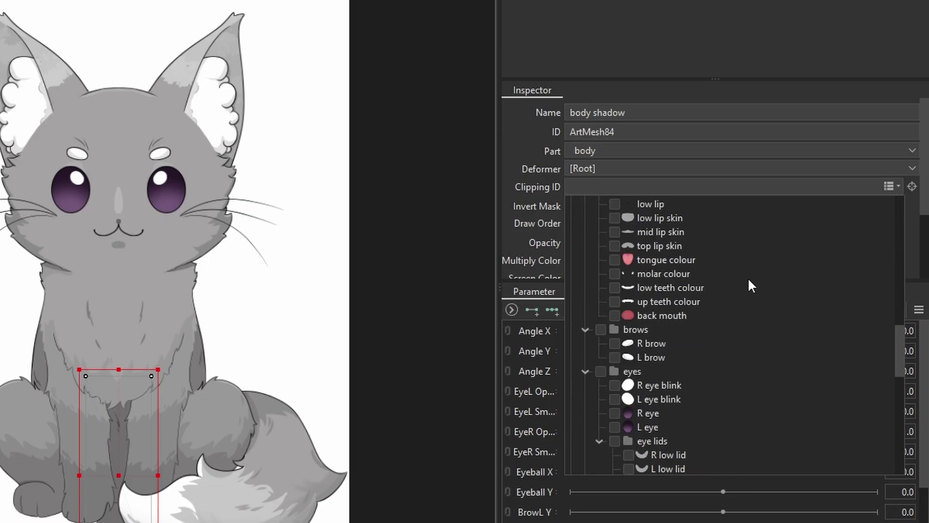
{"action": "scroll", "coordinate": [750, 285], "scroll_direction": "down", "scroll_amount": 5}
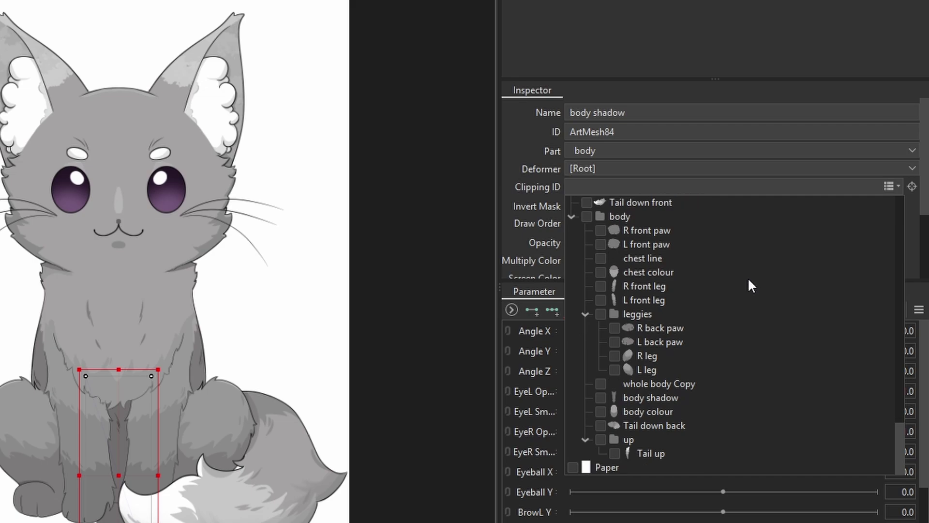
{"action": "left_click", "coordinate": [601, 411]}
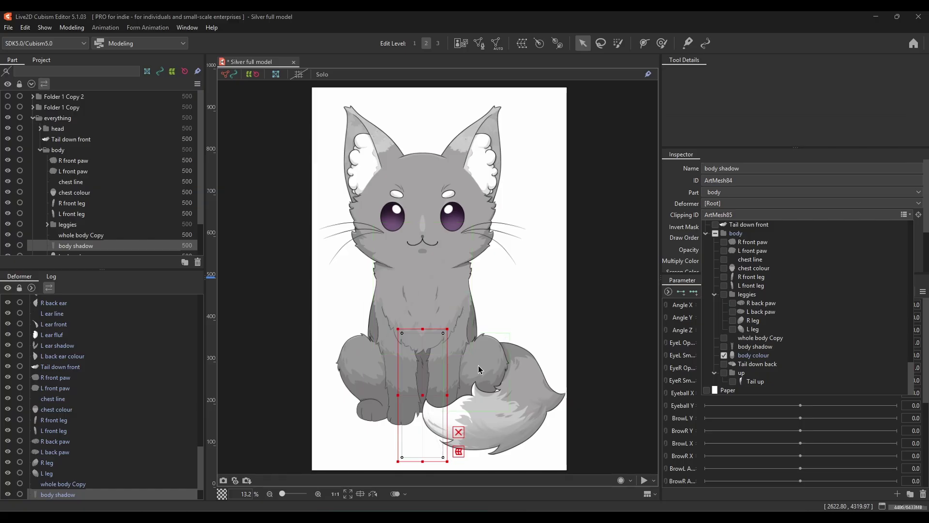
{"action": "left_click", "coordinate": [410, 320]}
Delete the Paper layer from the model
{"action": "scroll", "coordinate": [118, 382], "scroll_direction": "down", "scroll_amount": 2}
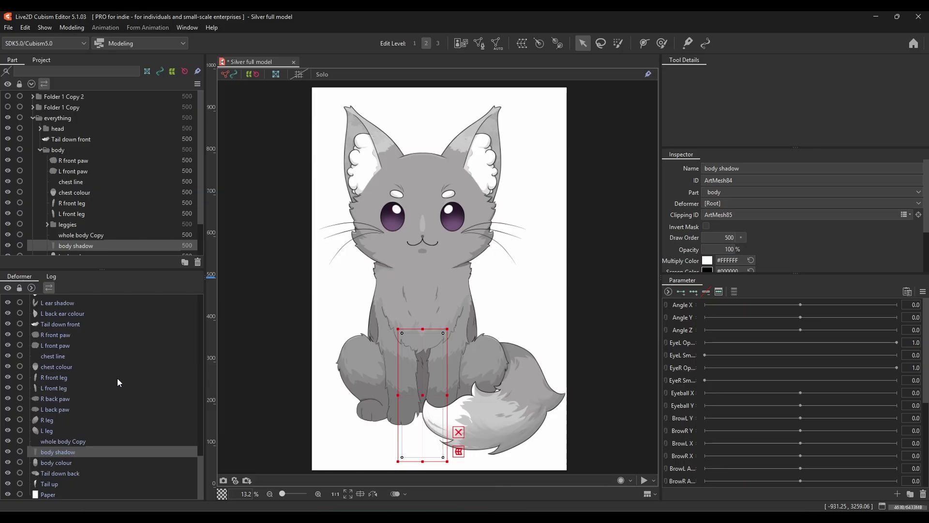
{"action": "left_click", "coordinate": [48, 494]}
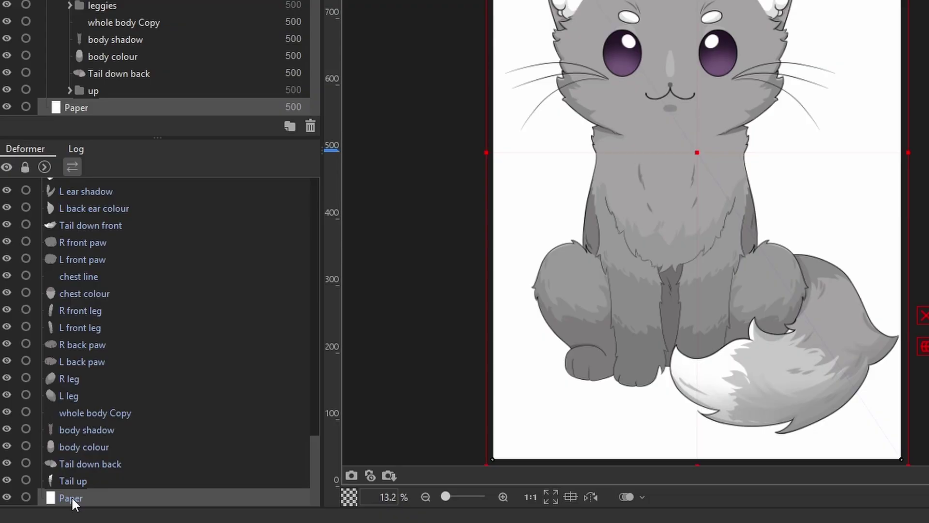
{"action": "key", "text": "Delete"}
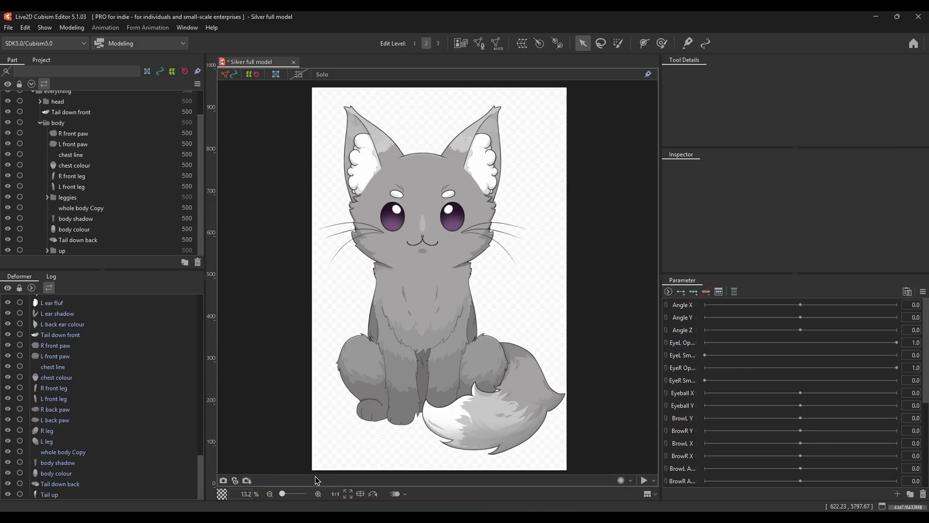
Set the canvas background to opaque white, hex FFFFFFFF with 100 % alpha
{"action": "left_click", "coordinate": [222, 499]}
{"action": "left_click_drag", "start_coordinate": [417, 225], "coordinate": [430, 221]}
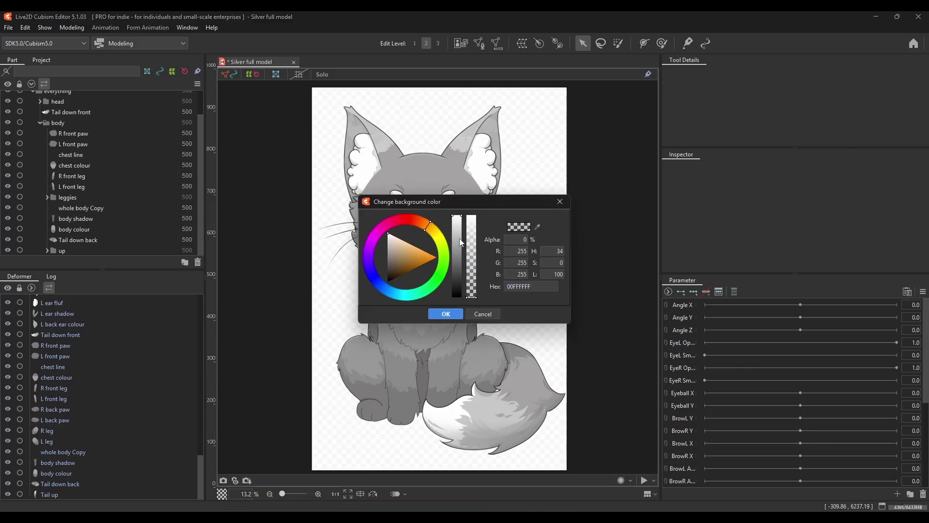
{"action": "mouse_move", "coordinate": [423, 263]}
{"action": "left_mouse_down"}
{"action": "mouse_move", "coordinate": [416, 250]}
{"action": "mouse_move", "coordinate": [485, 196]}
{"action": "left_mouse_up"}
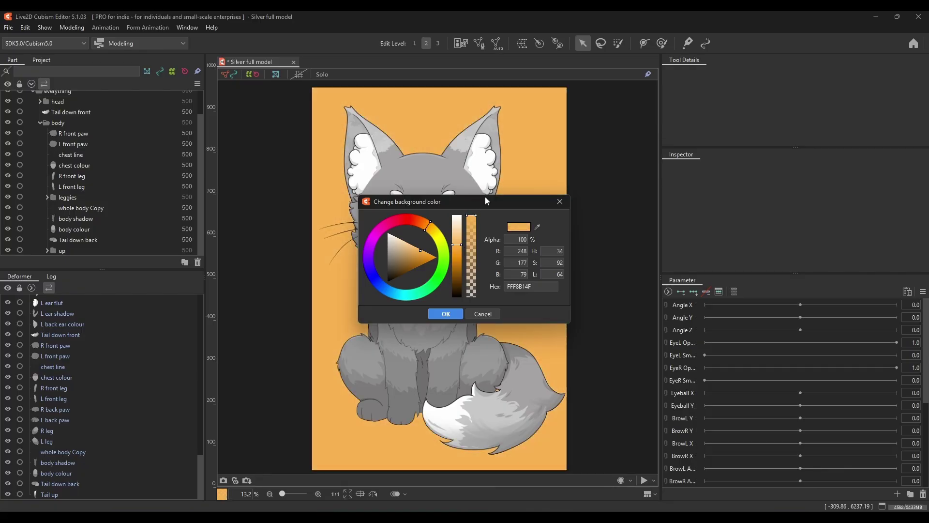
{"action": "mouse_move", "coordinate": [487, 246]}
{"action": "left_mouse_down"}
{"action": "mouse_move", "coordinate": [461, 250]}
{"action": "mouse_move", "coordinate": [468, 206]}
{"action": "left_mouse_up"}
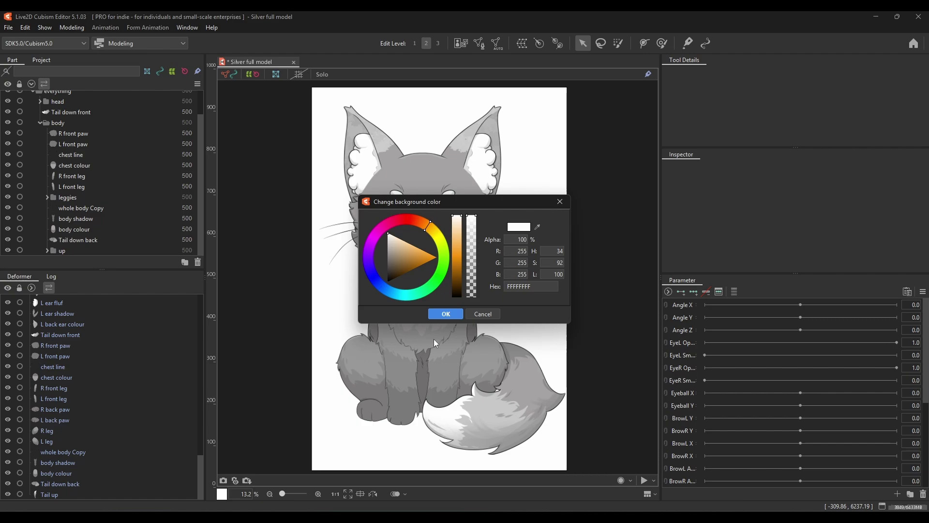
{"action": "left_click", "coordinate": [445, 314]}
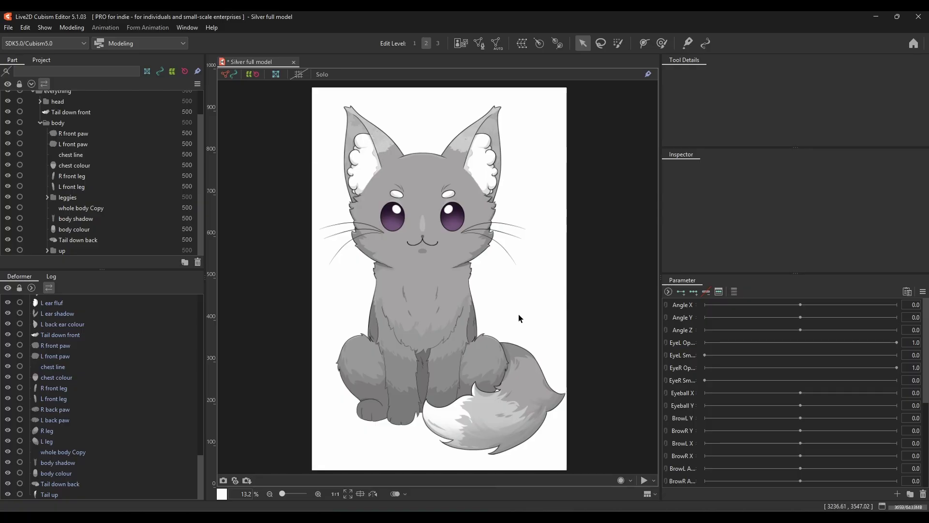
Generate automatic meshes for all ArtMeshes using the Standard preset
{"action": "key", "text": "ctrl+a"}
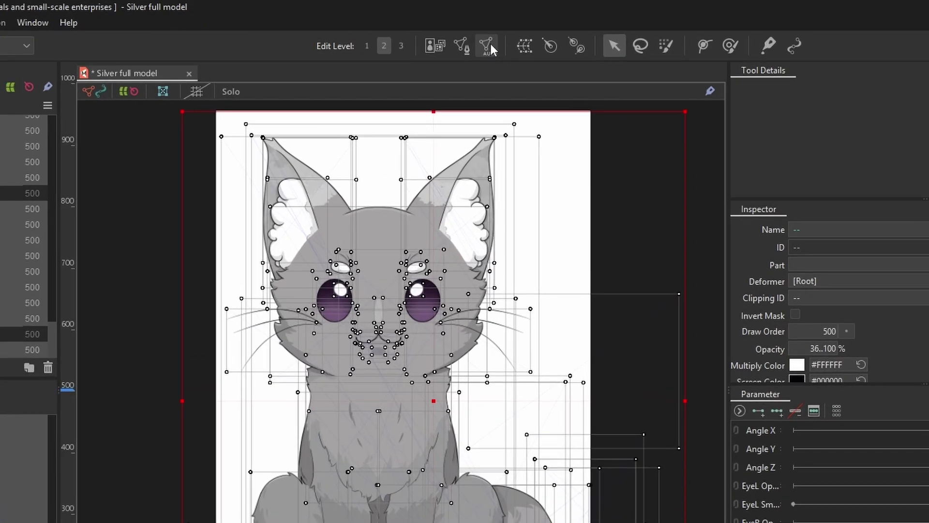
{"action": "left_click", "coordinate": [490, 43]}
{"action": "left_click", "coordinate": [168, 162]}
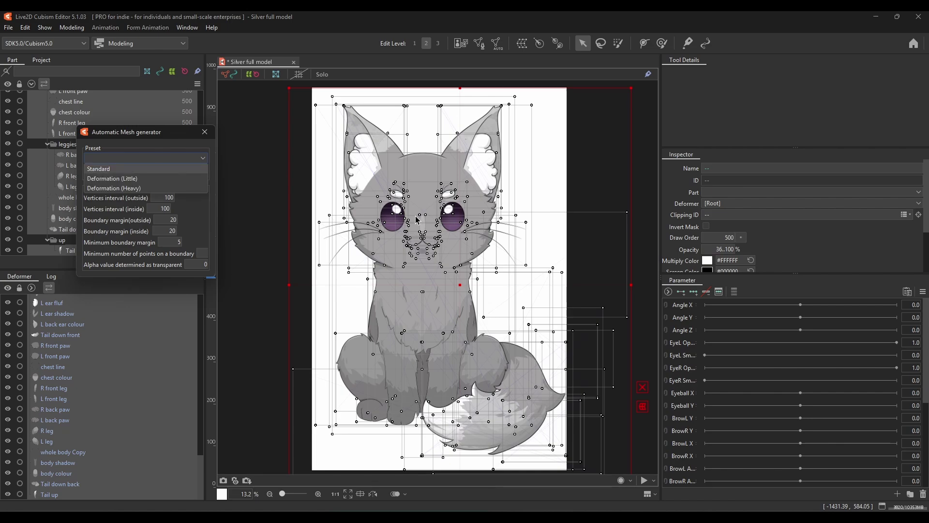
{"action": "key", "text": "Return"}
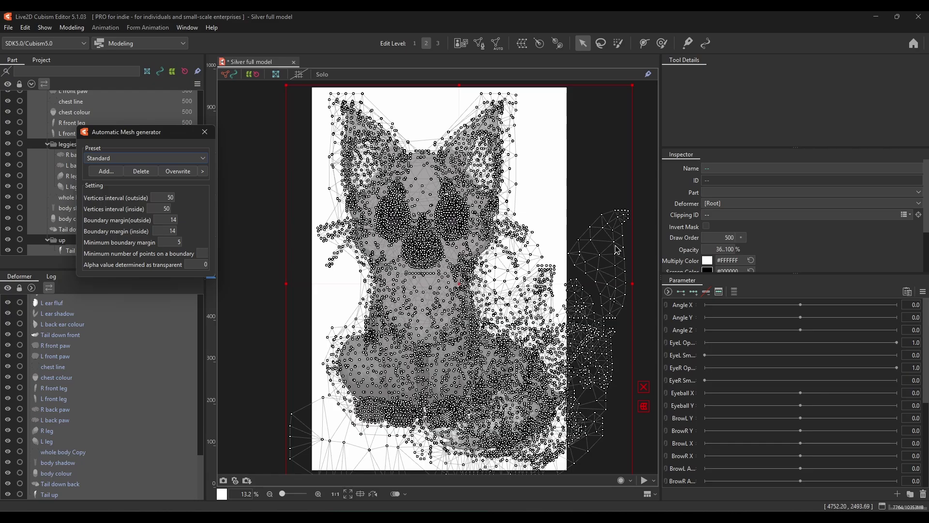
{"action": "left_click", "coordinate": [137, 159]}
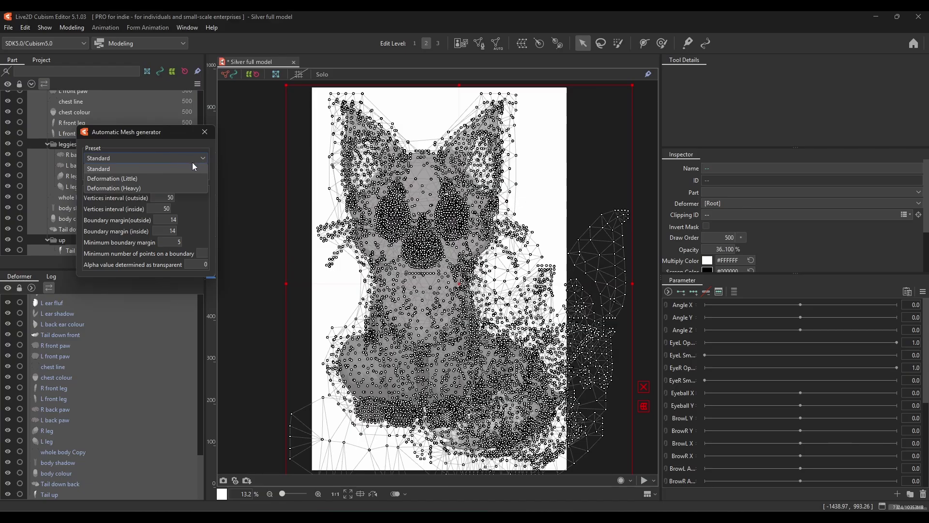
{"action": "left_click", "coordinate": [215, 157]}
{"action": "left_click", "coordinate": [512, 260]}
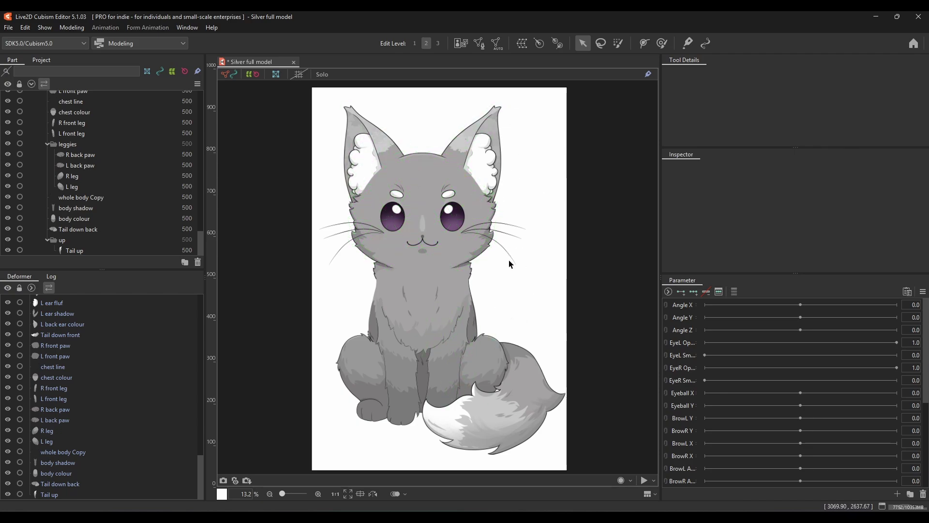
Try moving the R eye mesh sideways toward the cheek, and undo the move
{"action": "left_click", "coordinate": [453, 218]}
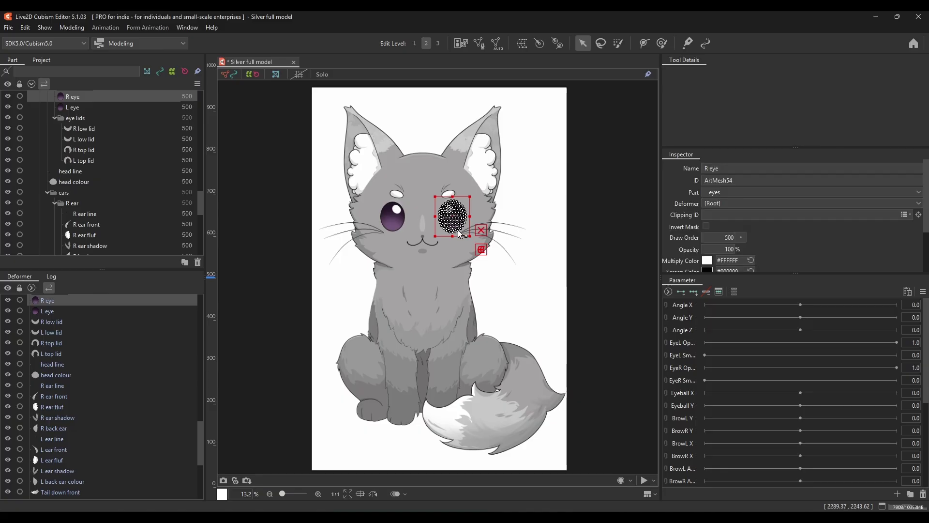
{"action": "left_click_drag", "start_coordinate": [453, 220], "coordinate": [492, 220]}
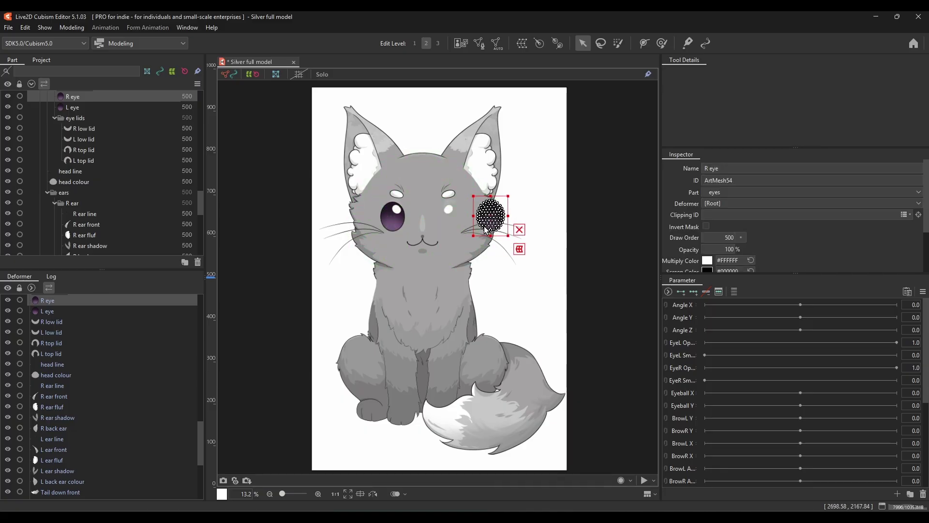
{"action": "key", "text": "ctrl+z"}
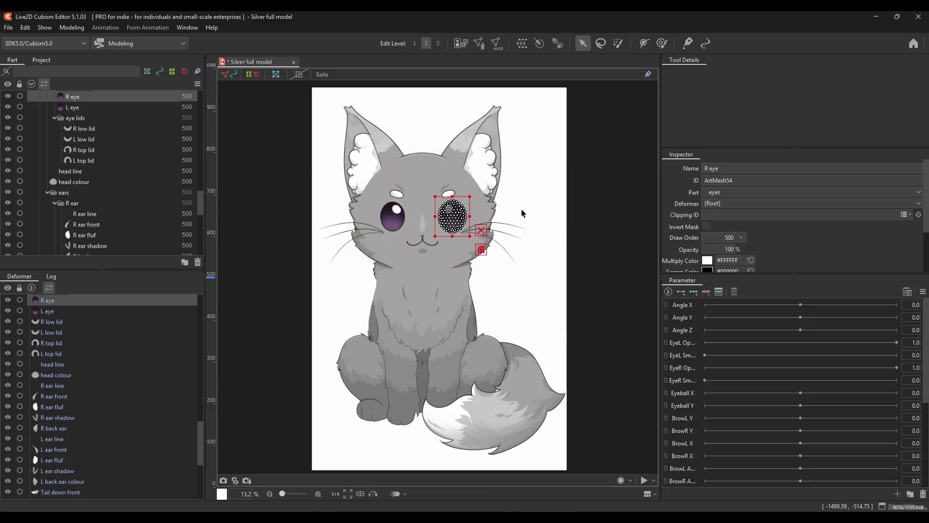
{"action": "left_click", "coordinate": [521, 209]}
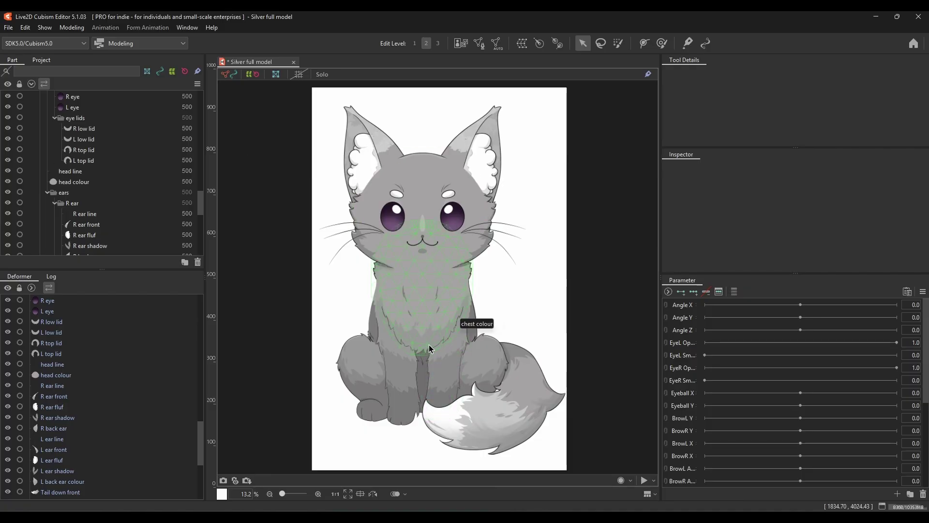
Import eye whites.psd into the Silver full model, adding all its layers as new ArtMeshes
{"action": "left_click", "coordinate": [41, 60]}
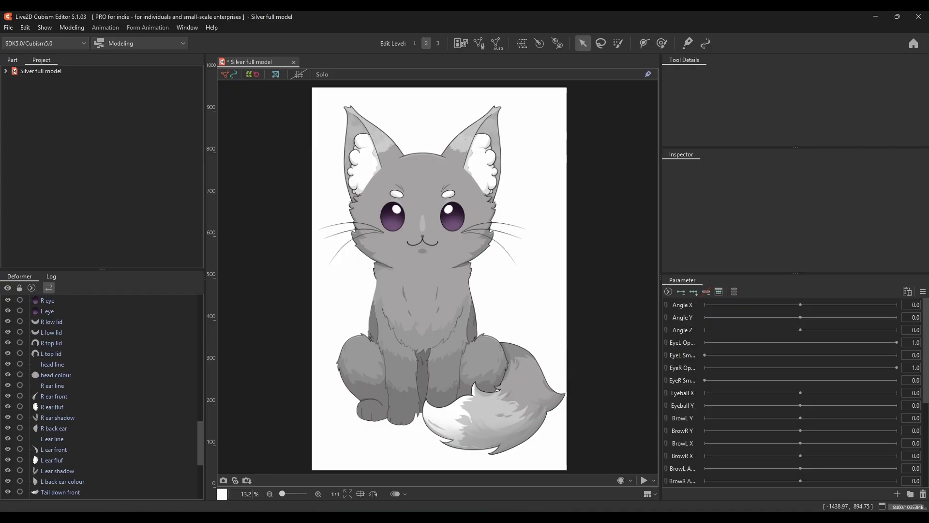
{"action": "left_click_drag", "start_coordinate": [0, 232], "coordinate": [301, 263]}
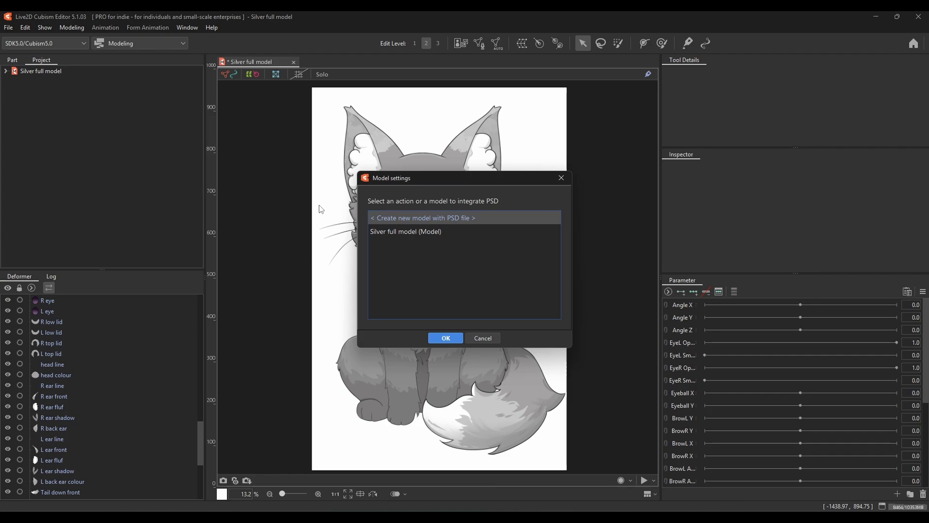
{"action": "left_click", "coordinate": [405, 232]}
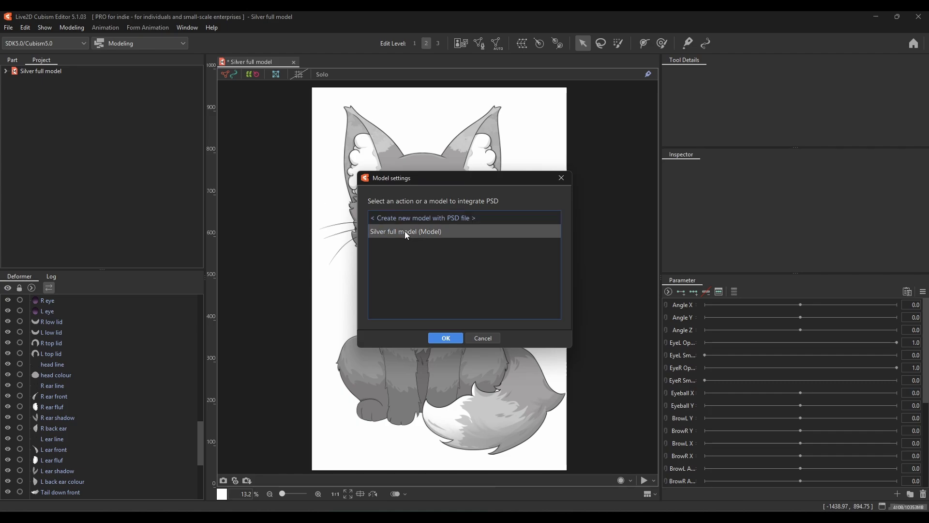
{"action": "left_click", "coordinate": [445, 338]}
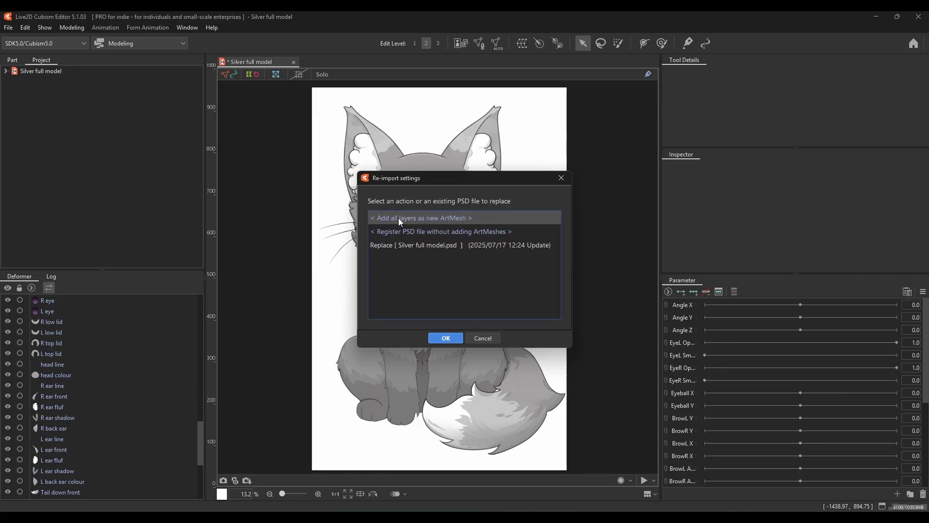
{"action": "left_click", "coordinate": [446, 338]}
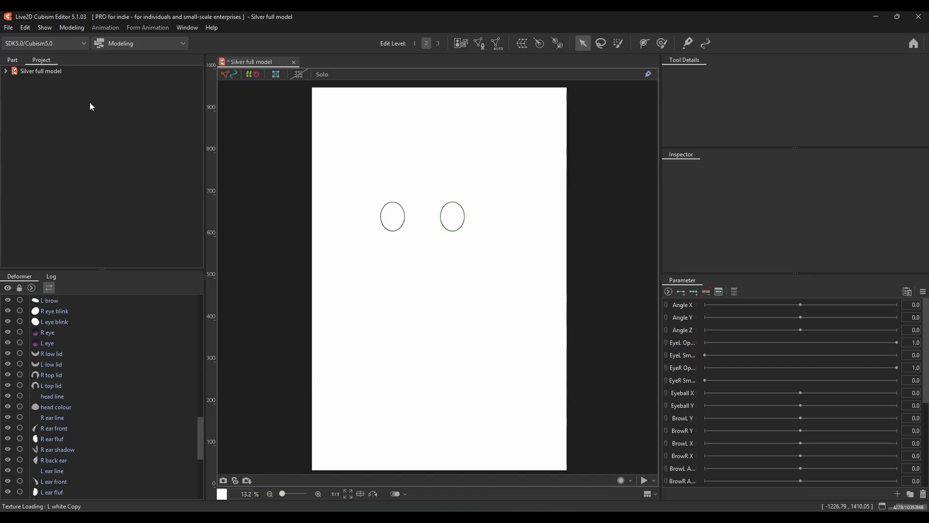
Delete the unneeded Folder 1 Copy 2 and Folder 1 Copy part folders
{"action": "left_click", "coordinate": [12, 60]}
{"action": "left_click_drag", "start_coordinate": [293, 272], "coordinate": [291, 120]}
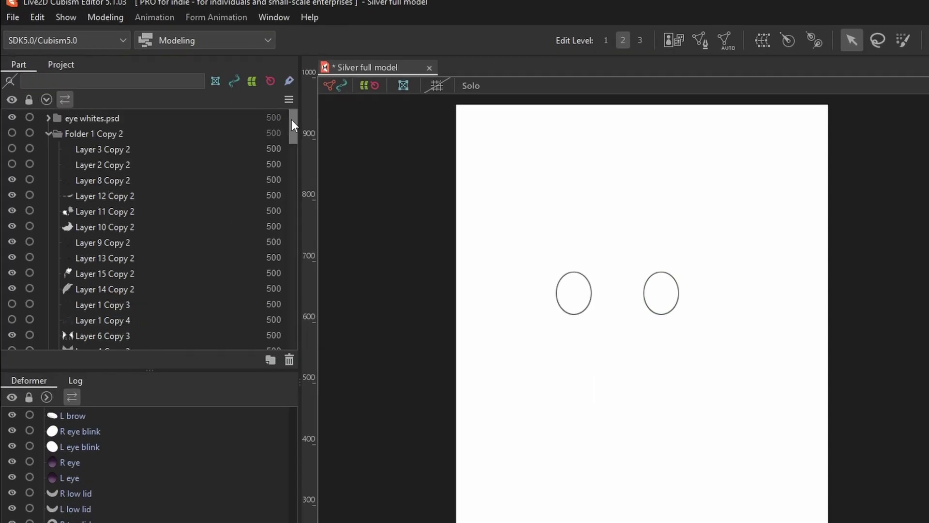
{"action": "left_click", "coordinate": [49, 134]}
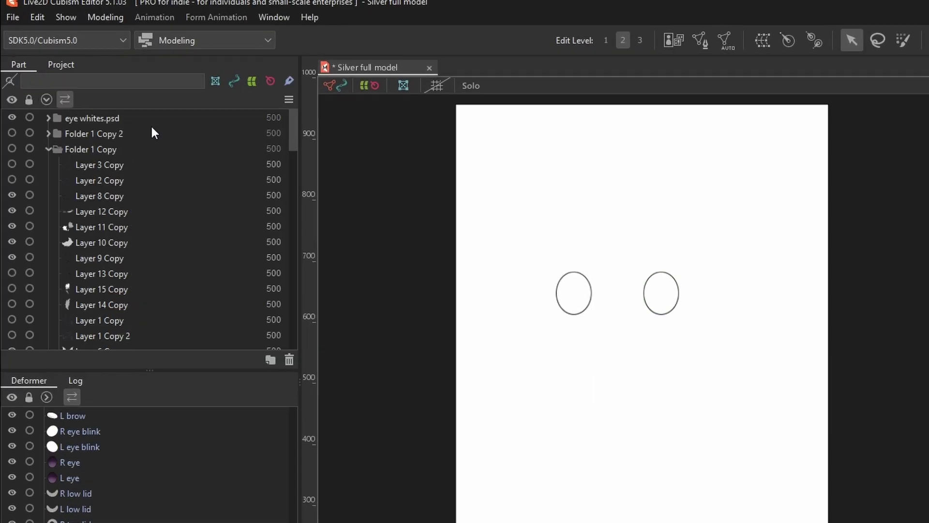
{"action": "key", "text": "ctrl+z"}
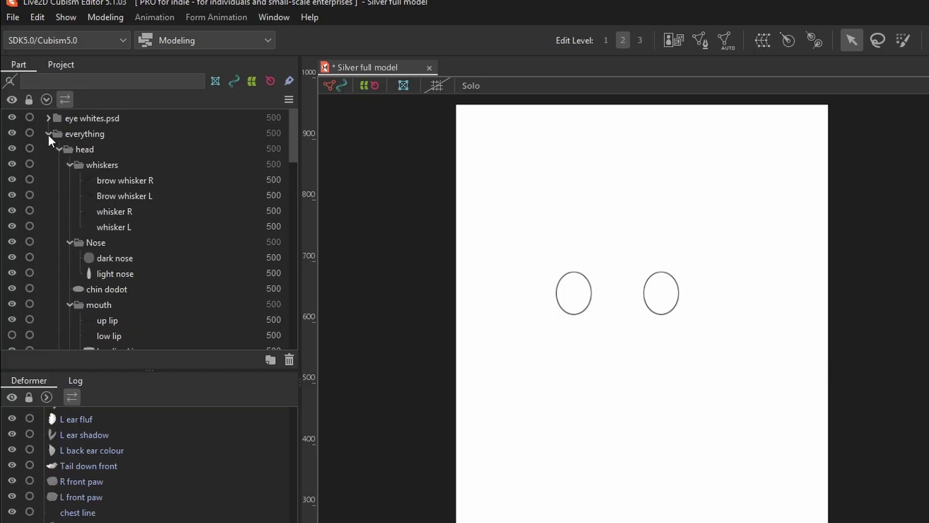
Expand the eye whites.psd part folder and collapse the whiskers, Nose, mouth and brows folders inside head
{"action": "left_click", "coordinate": [48, 135]}
{"action": "left_click", "coordinate": [71, 117]}
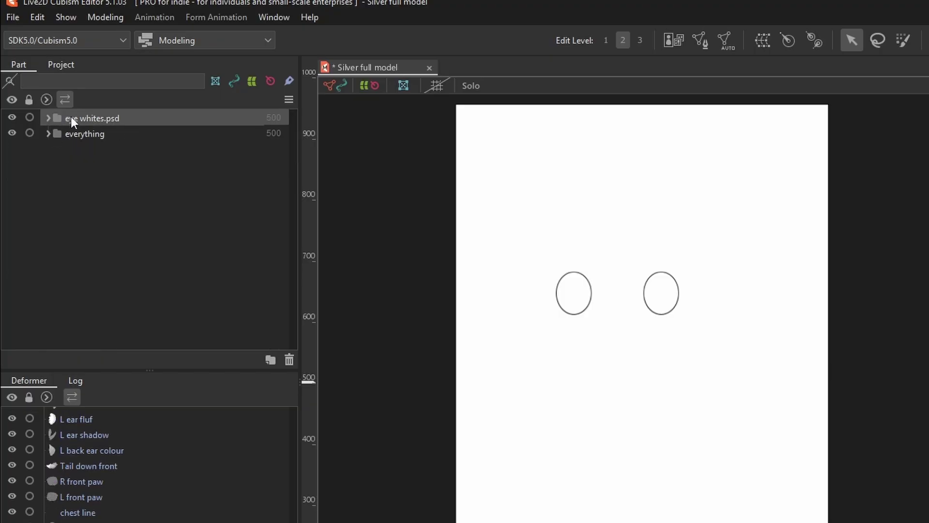
{"action": "left_click", "coordinate": [48, 134]}
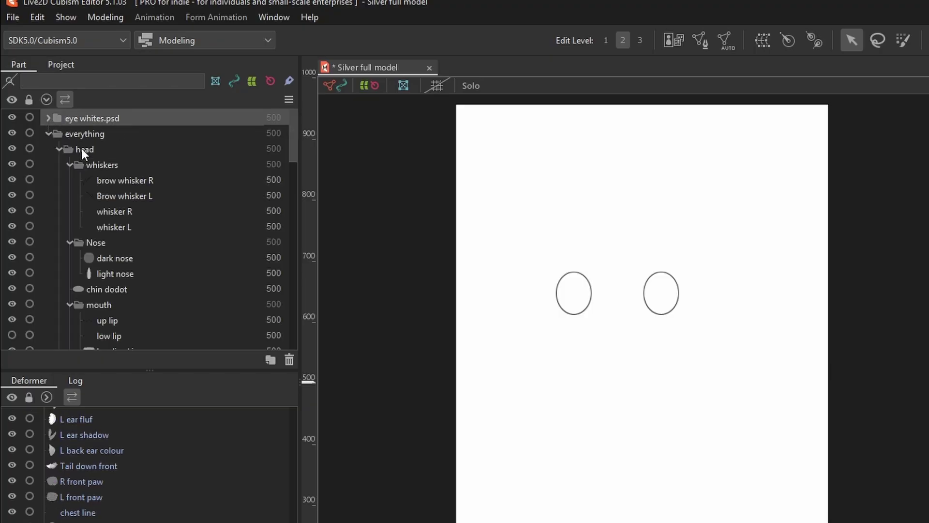
{"action": "left_click", "coordinate": [48, 118]}
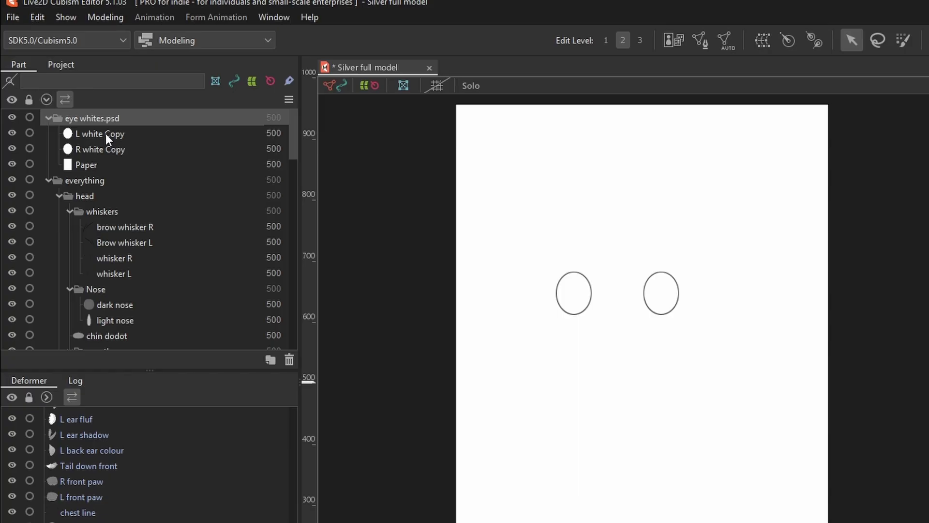
{"action": "scroll", "coordinate": [115, 144], "scroll_direction": "down", "scroll_amount": 3}
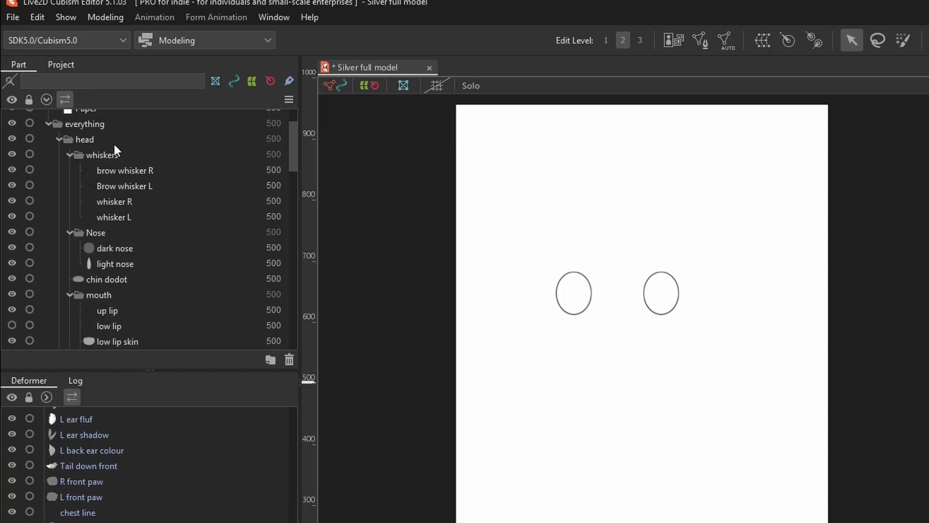
{"action": "scroll", "coordinate": [114, 145], "scroll_direction": "up", "scroll_amount": 3}
{"action": "left_click", "coordinate": [69, 211]}
{"action": "left_click", "coordinate": [69, 226]}
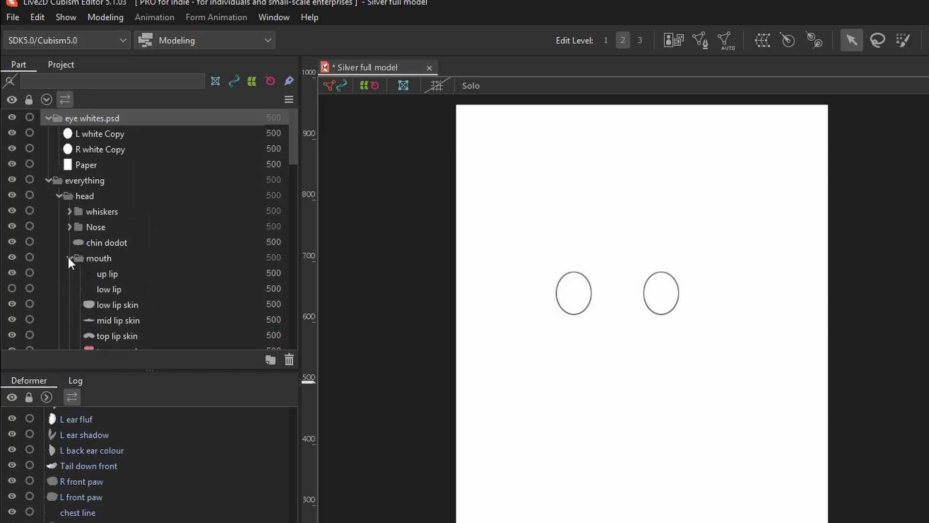
{"action": "left_click", "coordinate": [69, 258]}
{"action": "left_click", "coordinate": [68, 273]}
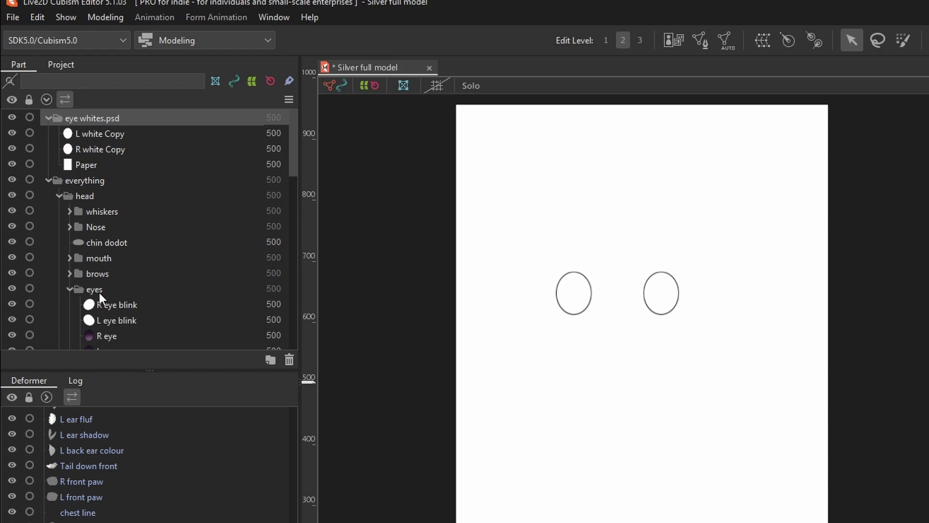
Move L white Copy directly below L eye and R white Copy directly below R eye inside the eyes part folder
{"action": "left_click", "coordinate": [117, 137]}
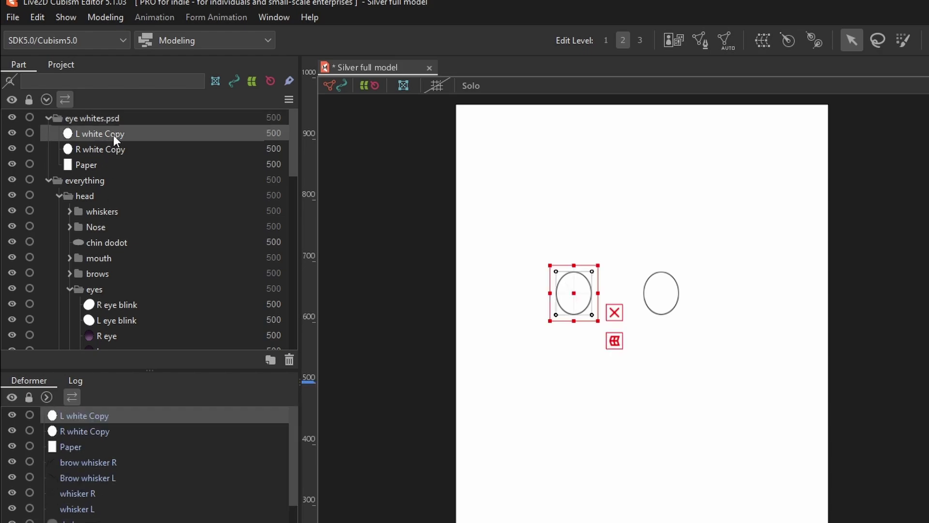
{"action": "left_click_drag", "start_coordinate": [113, 135], "coordinate": [120, 300]}
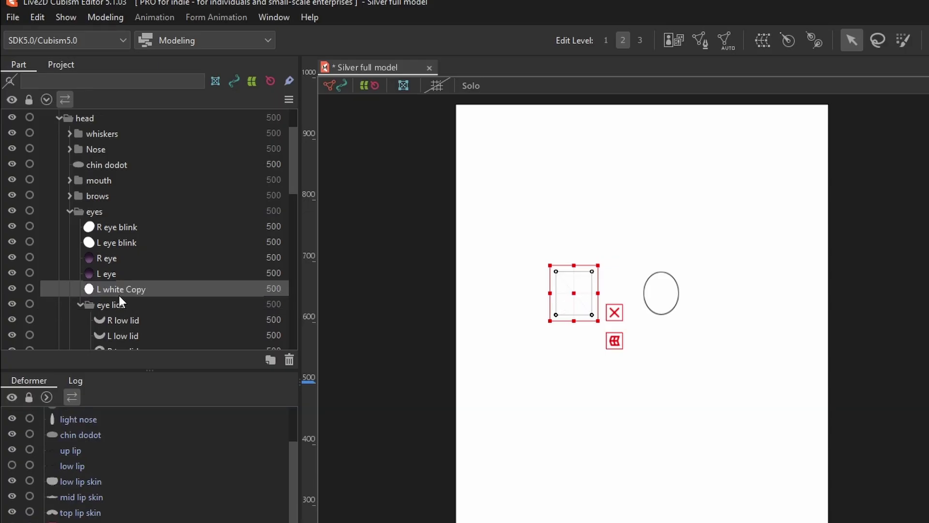
{"action": "scroll", "coordinate": [115, 286], "scroll_direction": "up", "scroll_amount": 2}
{"action": "left_click_drag", "start_coordinate": [101, 135], "coordinate": [138, 294]}
Delete the Paper ArtMesh and the emptied eye whites.psd part folder
{"action": "scroll", "coordinate": [128, 273], "scroll_direction": "up", "scroll_amount": 1}
{"action": "left_click", "coordinate": [88, 134]}
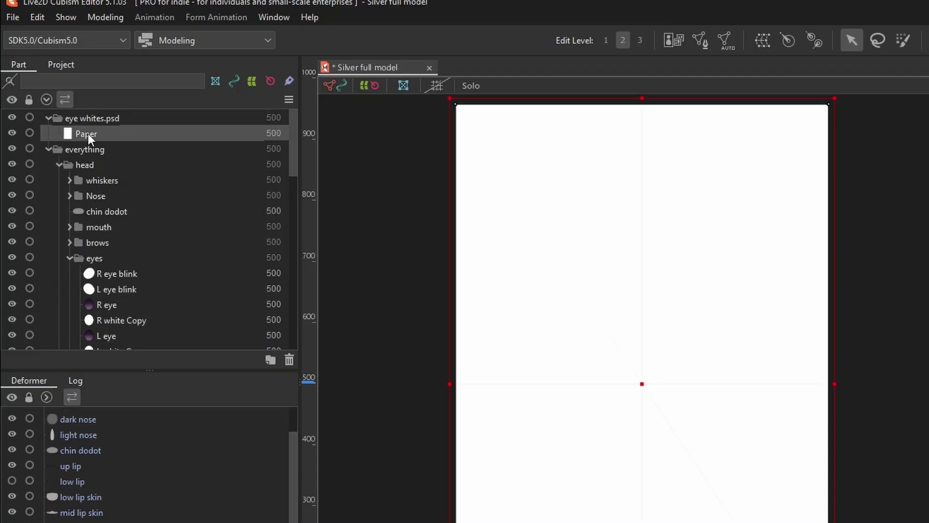
{"action": "key", "text": "Delete"}
{"action": "left_click", "coordinate": [92, 118]}
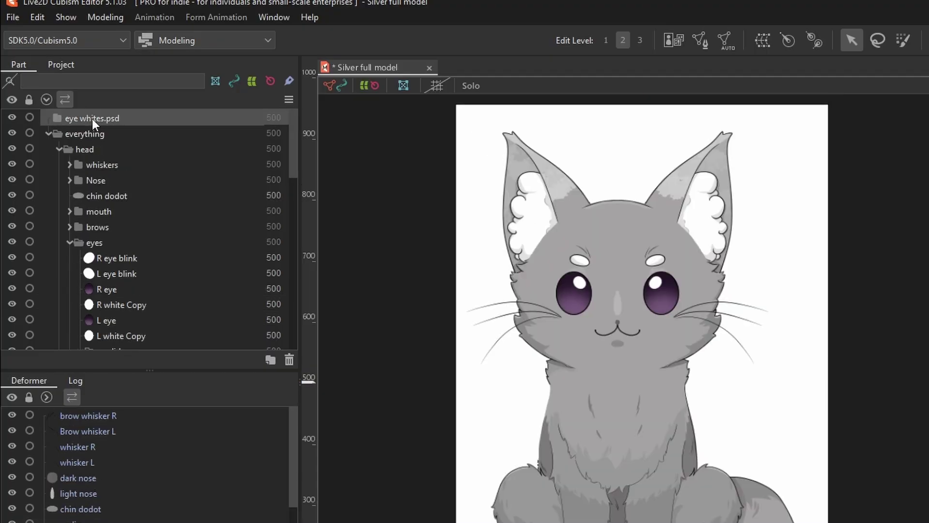
{"action": "key", "text": "Delete"}
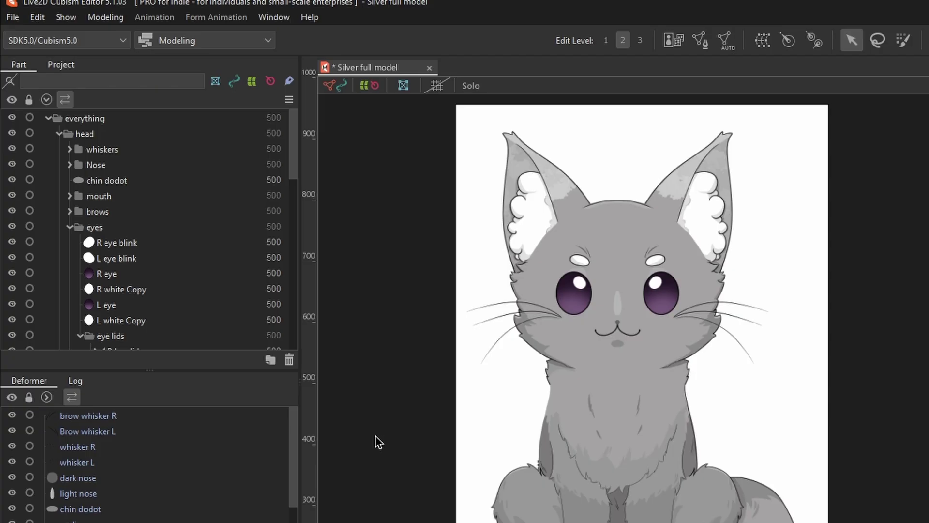
Try moving the R eye mesh sideways off its eye white, and undo the move
{"action": "left_click", "coordinate": [646, 301]}
{"action": "left_click_drag", "start_coordinate": [661, 298], "coordinate": [698, 303]}
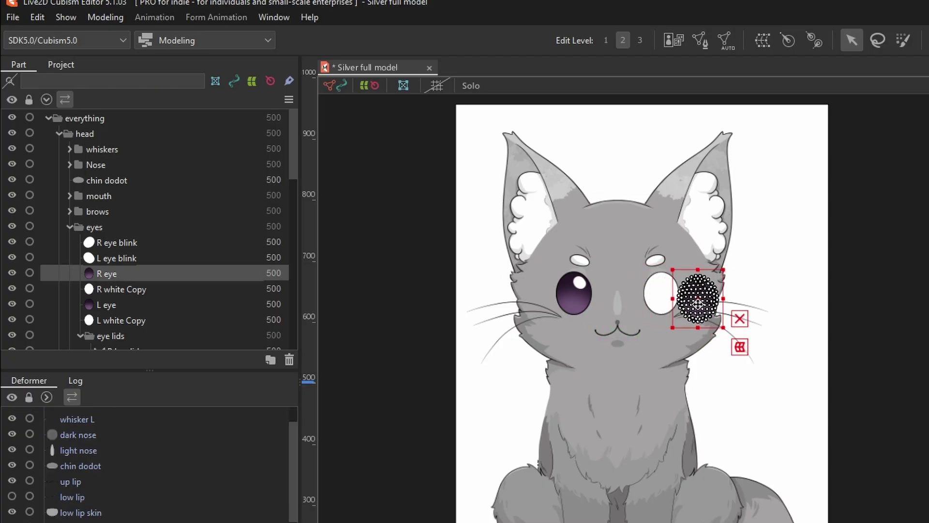
{"action": "key", "text": "ctrl+z"}
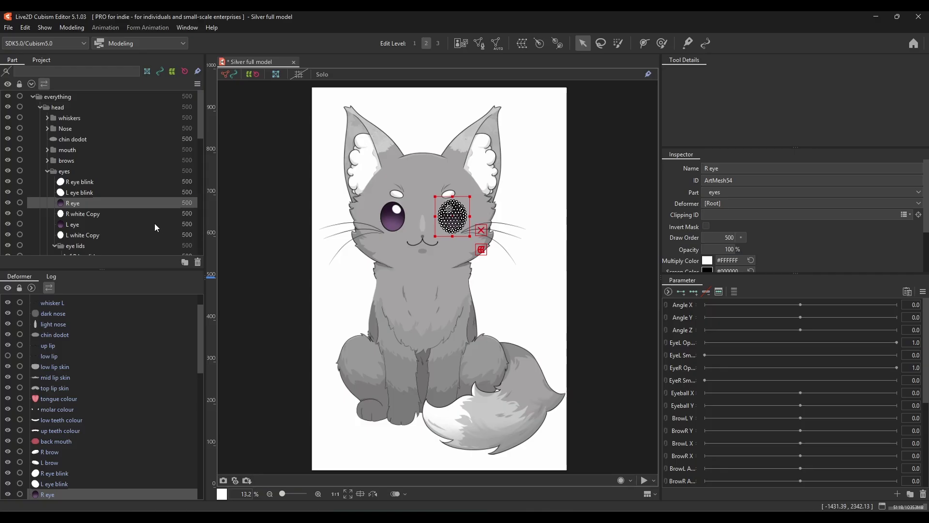
Generate automatic meshes for R white Copy and L white Copy using the Standard preset
{"action": "left_click", "coordinate": [127, 214]}
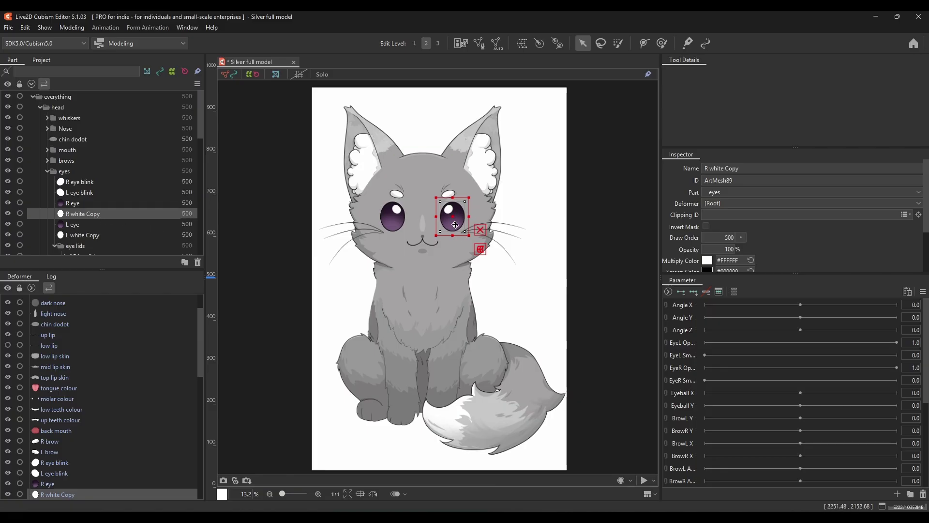
{"action": "left_click", "coordinate": [89, 236], "text": "ctrl"}
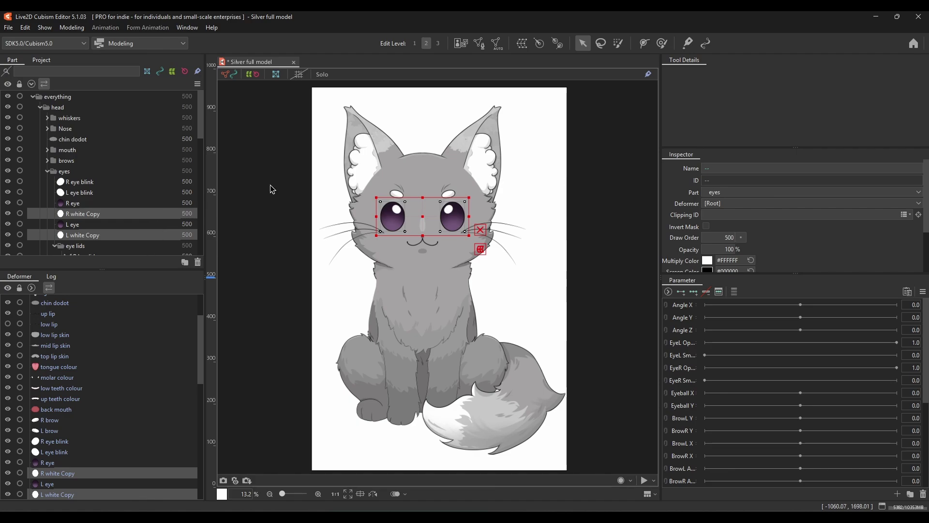
{"action": "left_click", "coordinate": [501, 44]}
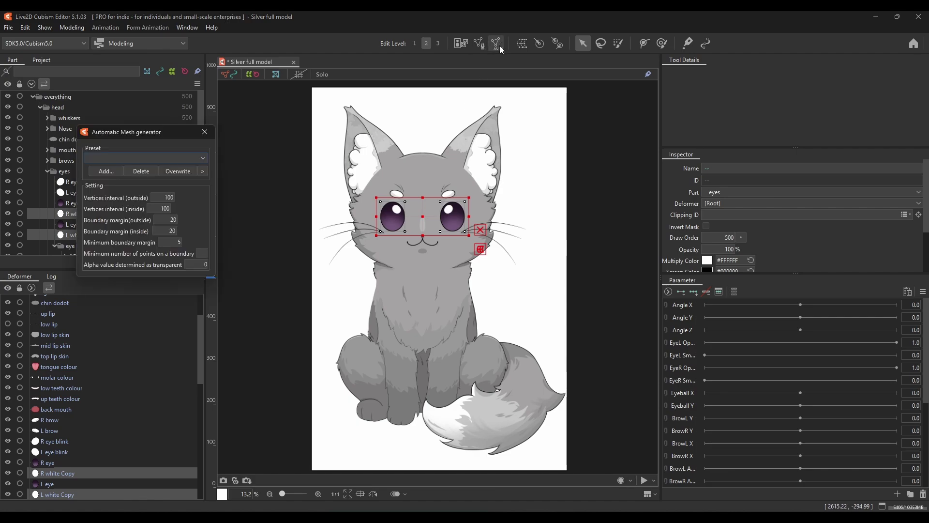
{"action": "left_click", "coordinate": [185, 156]}
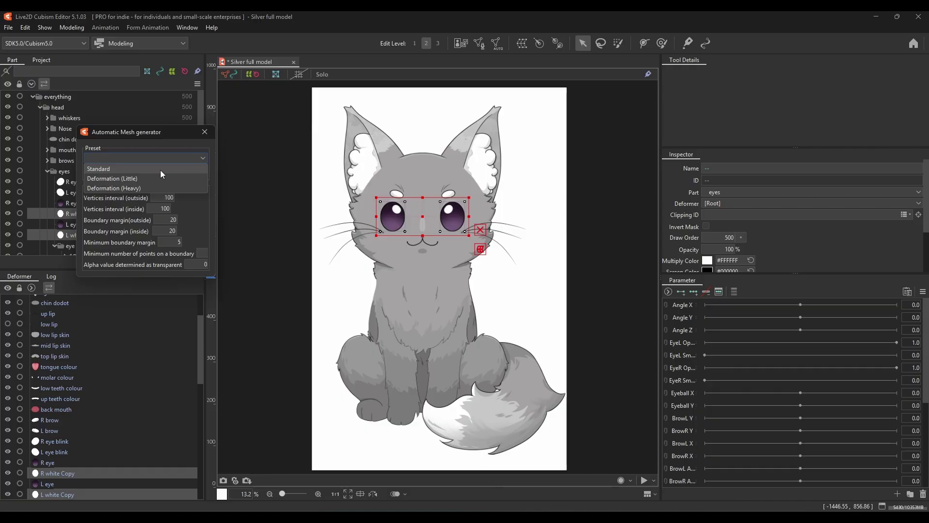
{"action": "left_click", "coordinate": [161, 170]}
{"action": "left_click", "coordinate": [205, 132]}
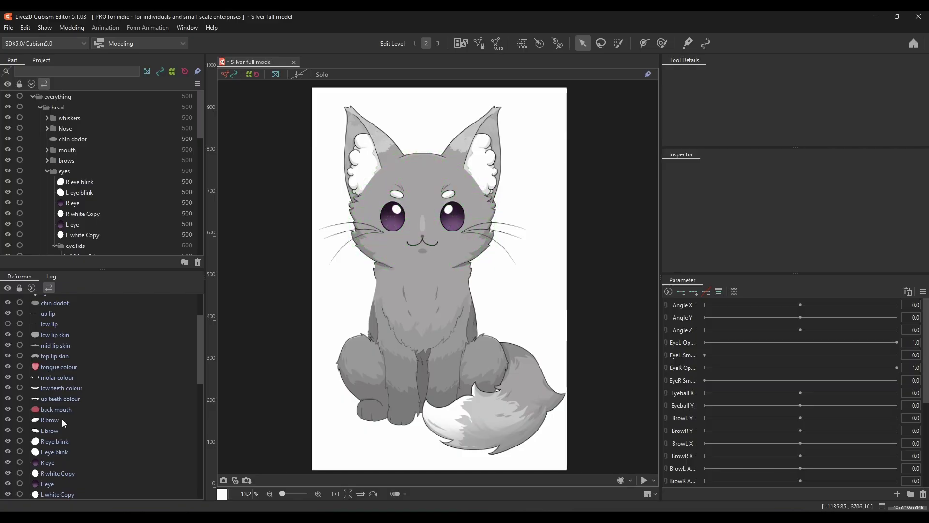
Try pulling an outer vertex of the L ear front mesh downward, and deselect the mesh
{"action": "scroll", "coordinate": [58, 412], "scroll_direction": "up", "scroll_amount": 2}
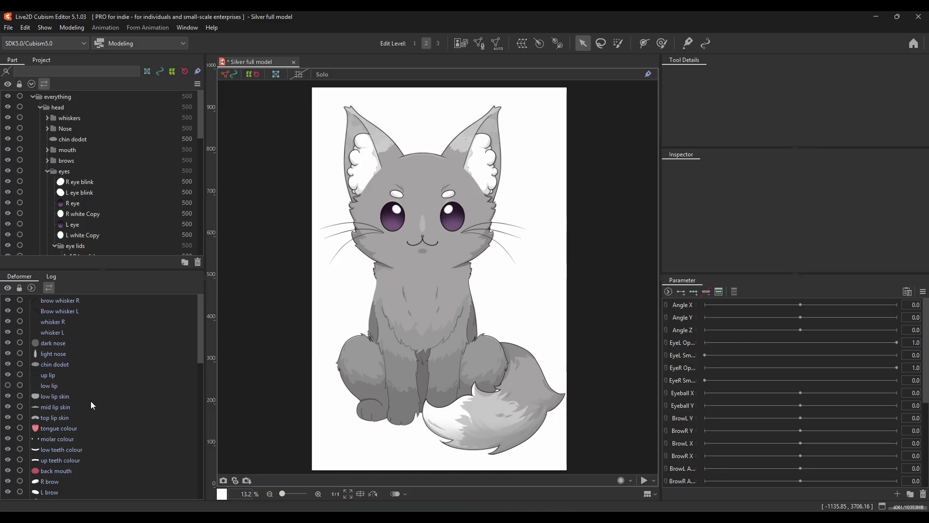
{"action": "left_click", "coordinate": [386, 139]}
{"action": "scroll", "coordinate": [386, 139], "scroll_direction": "up", "scroll_amount": 2}
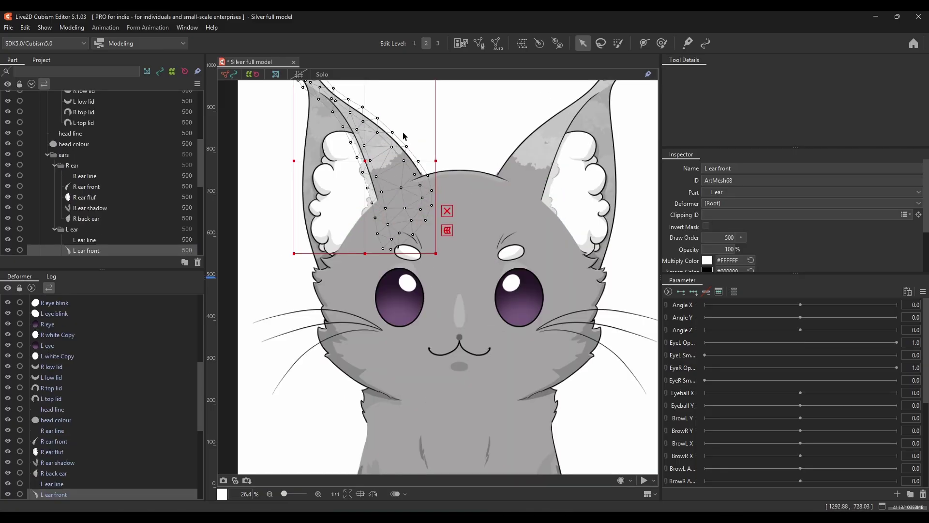
{"action": "left_click_drag", "start_coordinate": [392, 132], "coordinate": [402, 164]}
{"action": "key", "text": "Escape"}
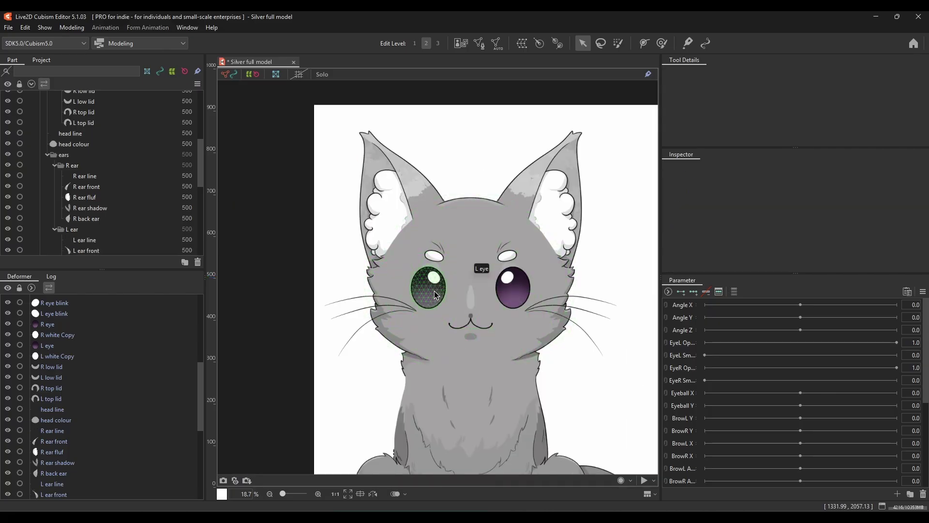
Try deforming the L eye mesh by pulling vertices near its upper outer edge inward, and undo the changes
{"action": "left_click", "coordinate": [404, 297]}
{"action": "scroll", "coordinate": [404, 296], "scroll_direction": "up", "scroll_amount": 2}
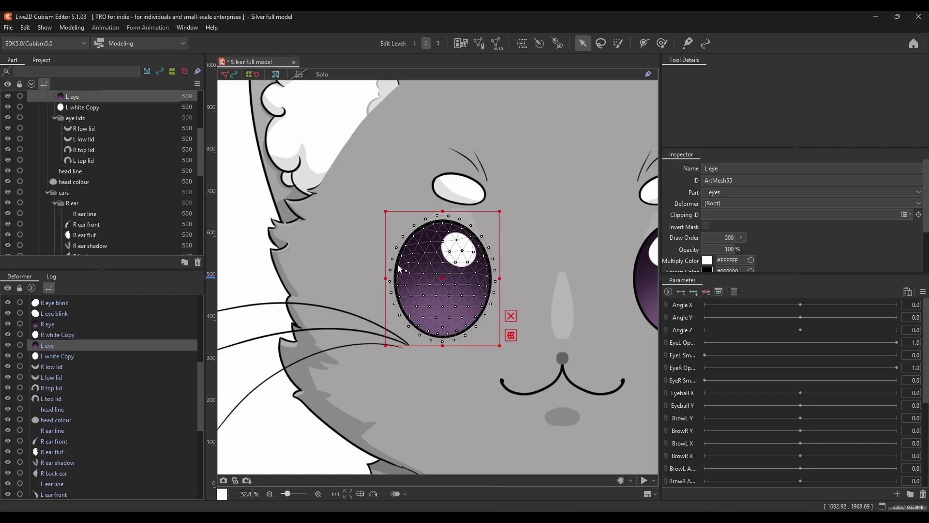
{"action": "left_click_drag", "start_coordinate": [415, 267], "coordinate": [437, 230]}
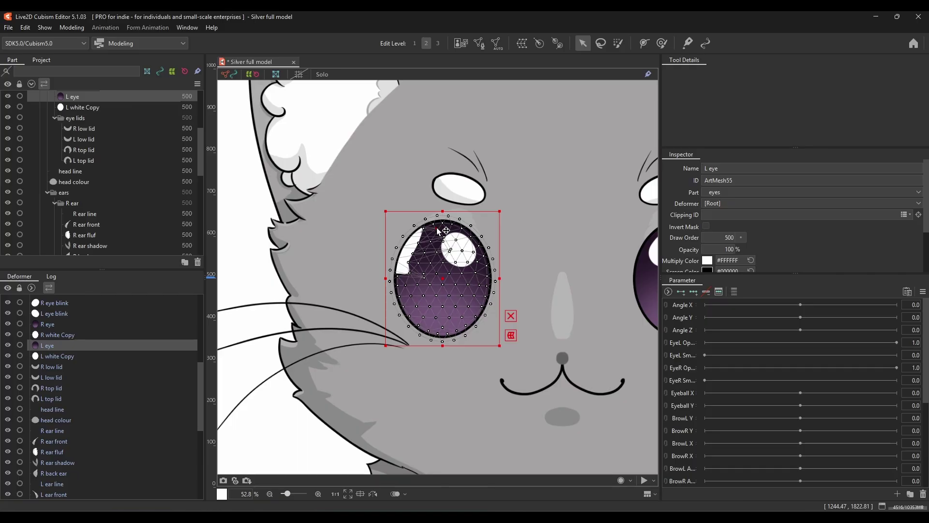
{"action": "key", "text": "ctrl+z"}
{"action": "key", "text": "ctrl+z"}
{"action": "key", "text": "ctrl+z"}
{"action": "key", "text": "ctrl+z"}
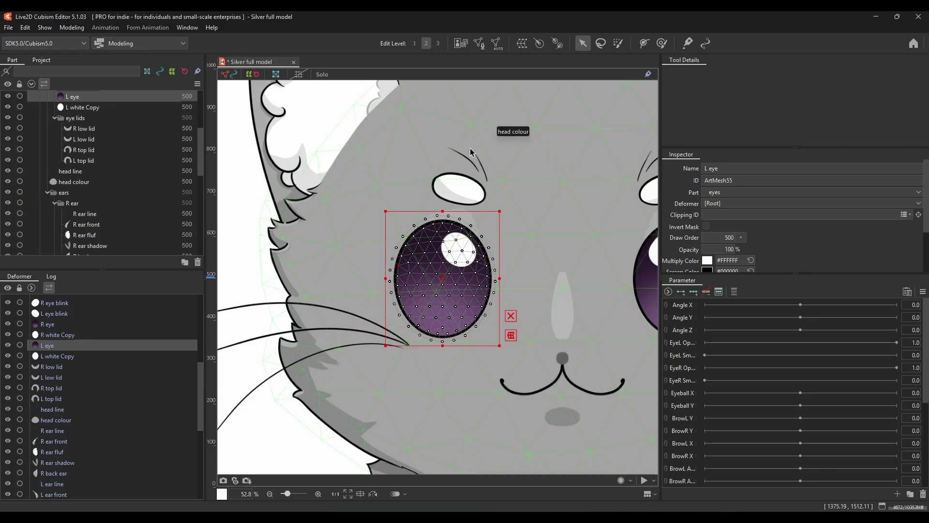
Try the Deformation (Heavy) automatic mesh preset on L eye, and return its mesh to the Standard preset
{"action": "left_click", "coordinate": [497, 43]}
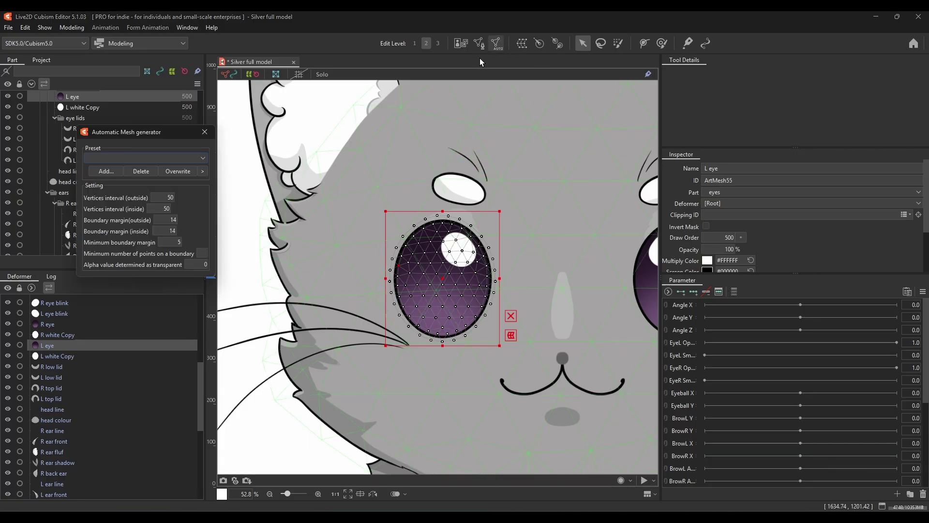
{"action": "left_click", "coordinate": [164, 159]}
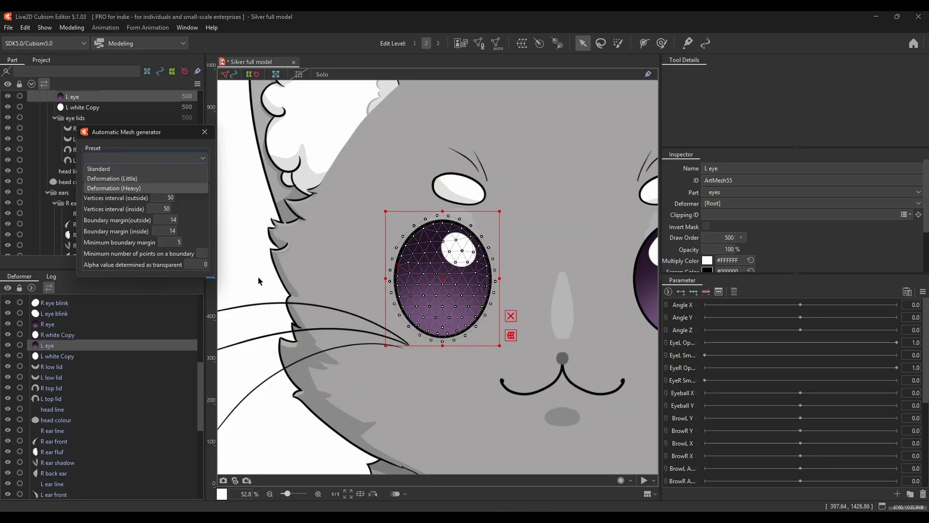
{"action": "left_click", "coordinate": [156, 189]}
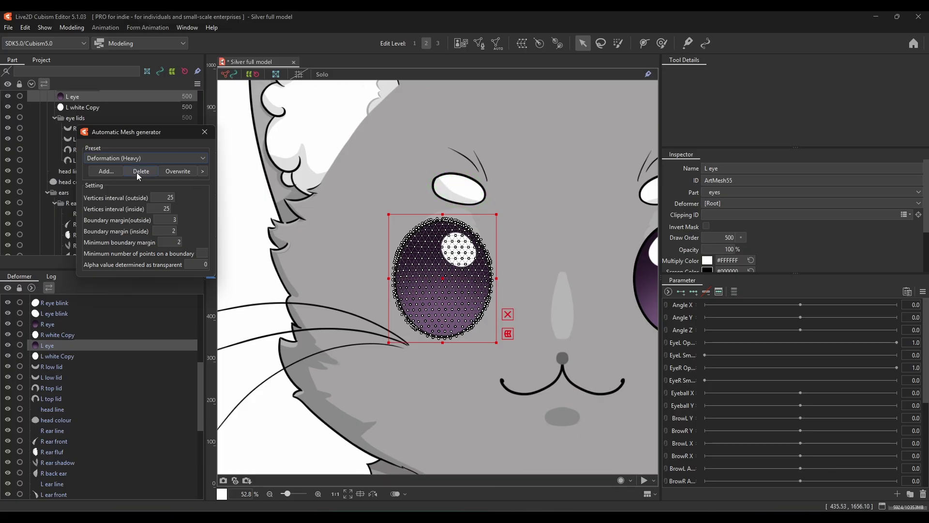
{"action": "left_click", "coordinate": [140, 159]}
{"action": "left_click", "coordinate": [138, 168]}
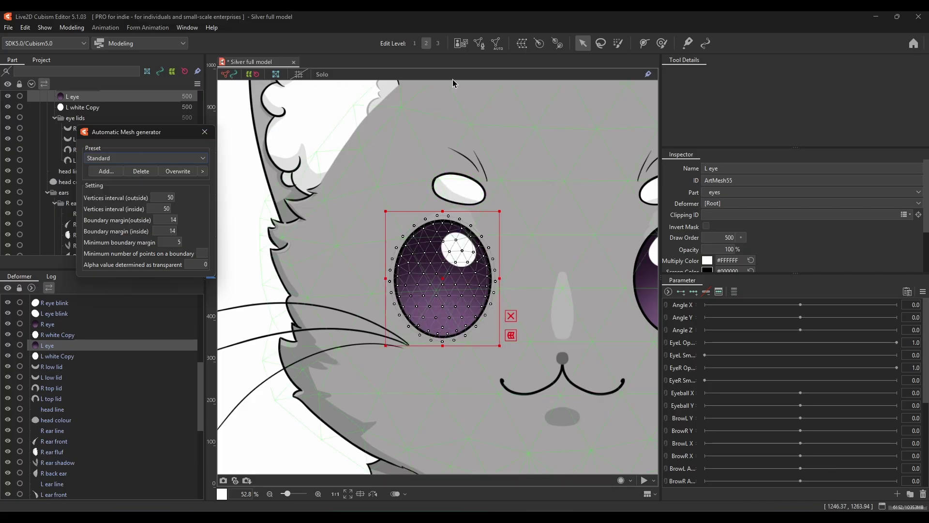
{"action": "left_click", "coordinate": [212, 131]}
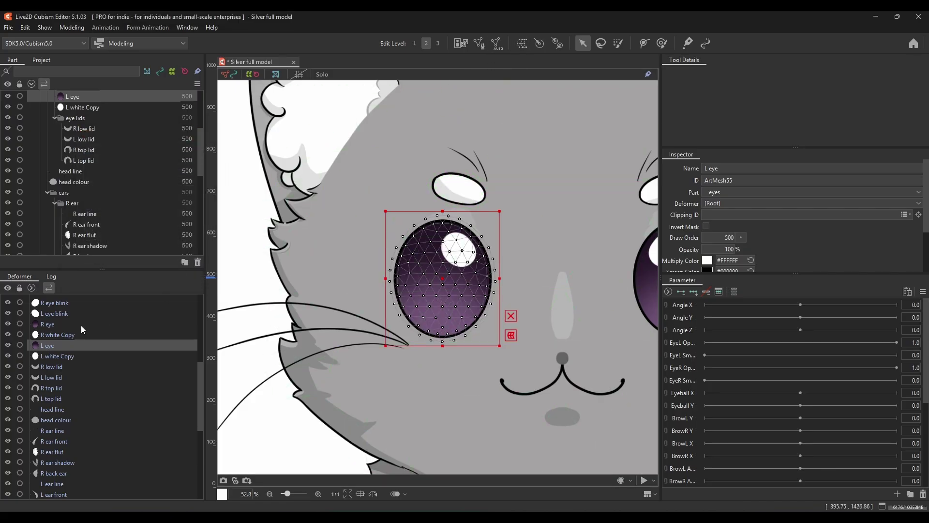
Create a parent warp deformer for L eye with 2 × 2 Bezier and 5 × 5 conversion divisions, and shift it slightly toward the nose
{"action": "left_click", "coordinate": [522, 43]}
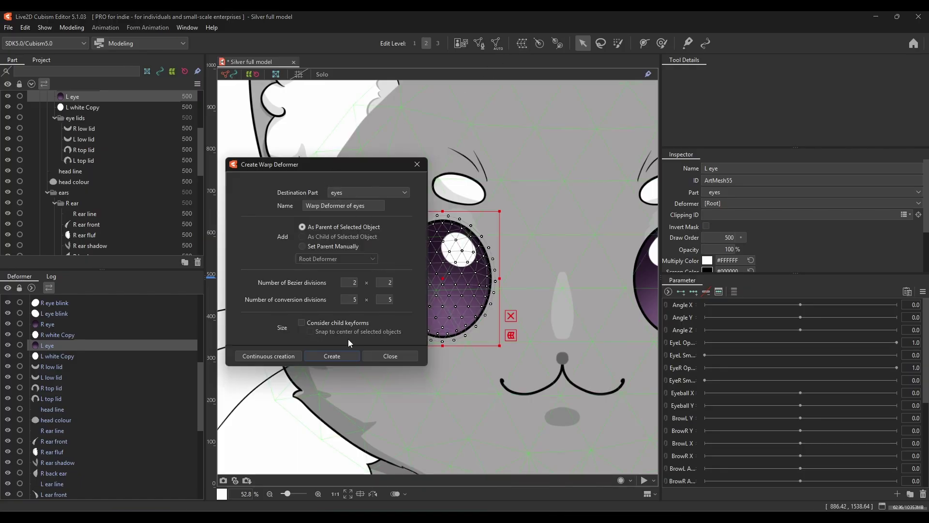
{"action": "left_click", "coordinate": [331, 356]}
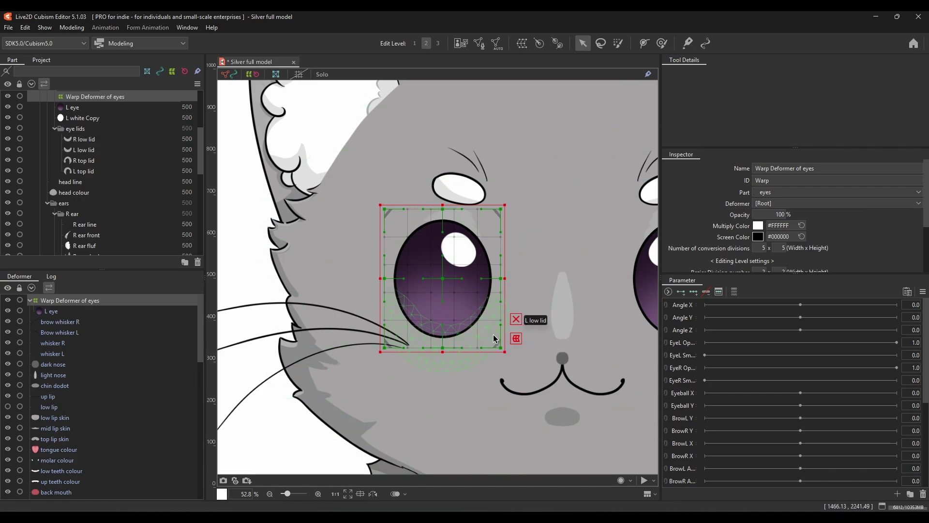
{"action": "left_click_drag", "start_coordinate": [444, 279], "coordinate": [456, 280]}
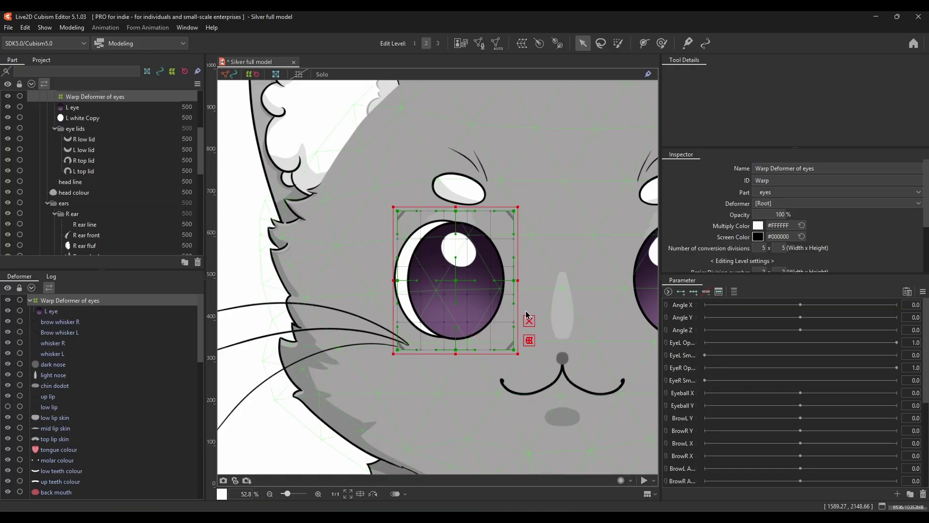
Try enlarging the L eye warp deformer from its upper inner corner, undo the resize, and hide the deformer's bounding box
{"action": "left_click_drag", "start_coordinate": [518, 208], "coordinate": [561, 186]}
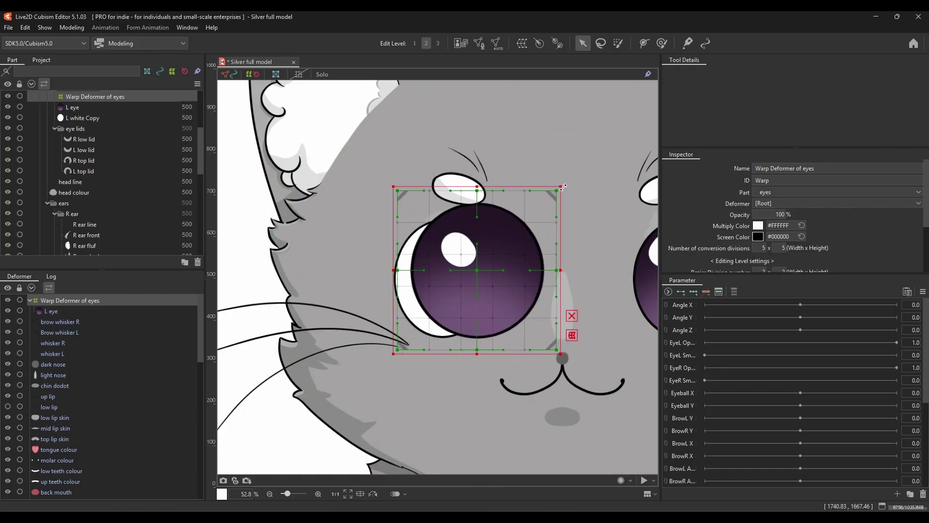
{"action": "left_click", "coordinate": [572, 316]}
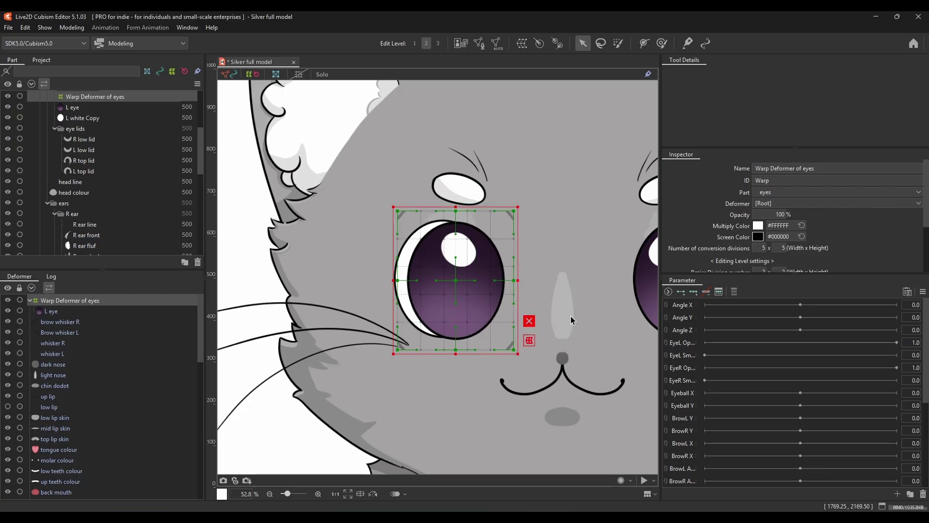
{"action": "left_click", "coordinate": [530, 321]}
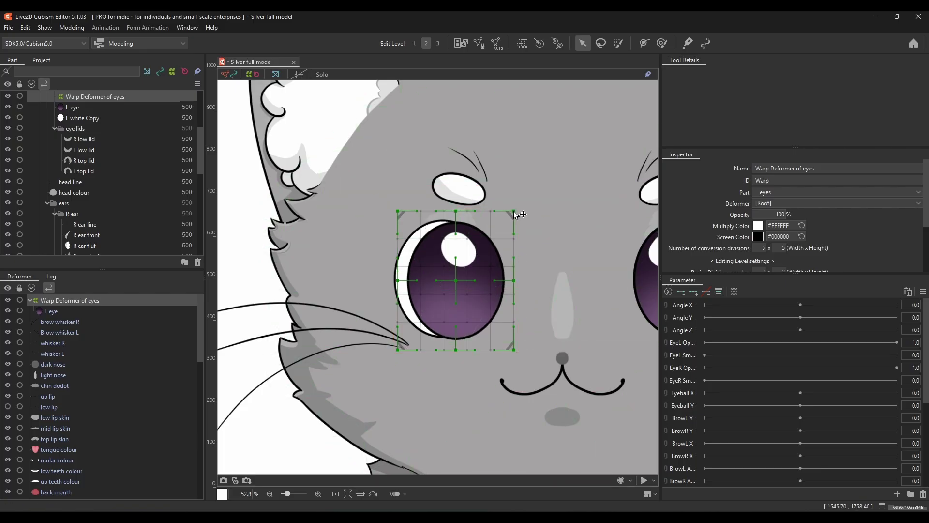
Try stretching the L eye warp deformer toward the nose with its upper inner corner, inner edge and centre points, and undo the changes
{"action": "mouse_move", "coordinate": [515, 212]}
{"action": "left_mouse_down"}
{"action": "mouse_move", "coordinate": [501, 233]}
{"action": "mouse_move", "coordinate": [559, 179]}
{"action": "mouse_move", "coordinate": [526, 210]}
{"action": "left_mouse_up"}
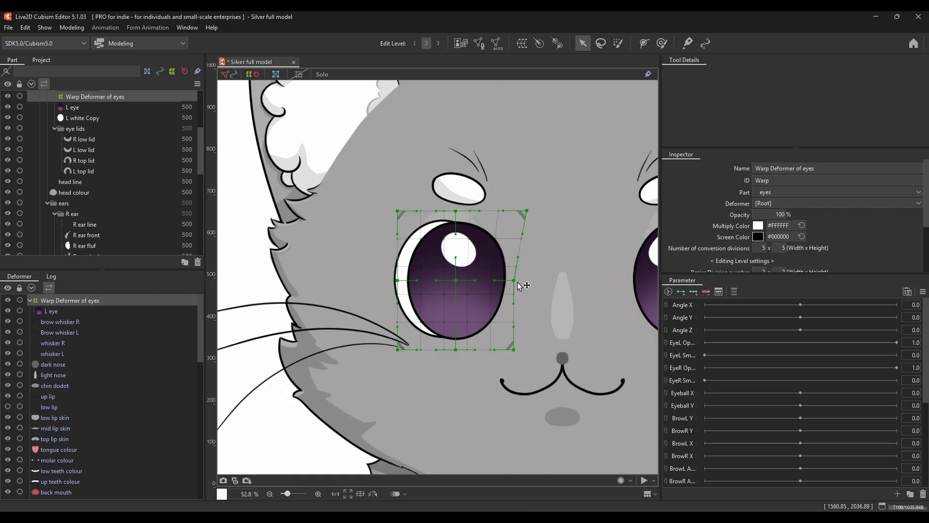
{"action": "left_click_drag", "start_coordinate": [518, 282], "coordinate": [541, 287]}
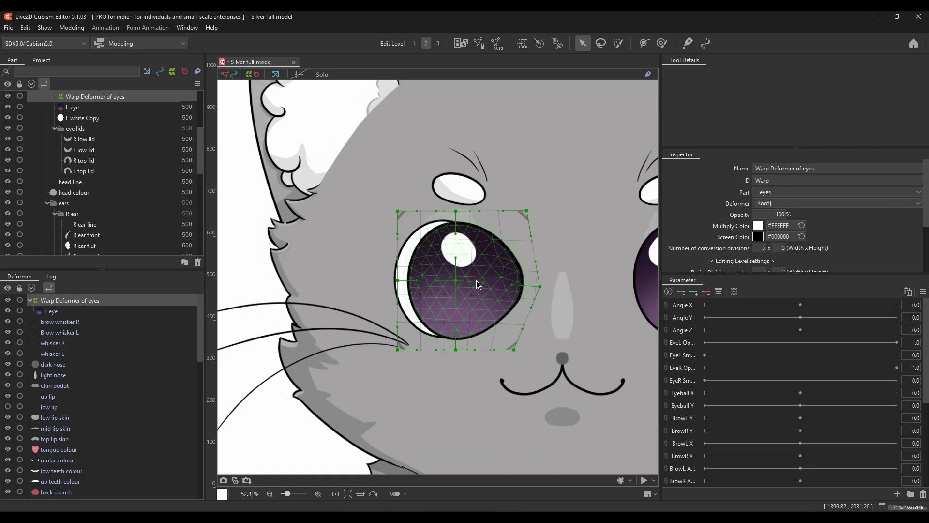
{"action": "left_click_drag", "start_coordinate": [455, 280], "coordinate": [476, 292]}
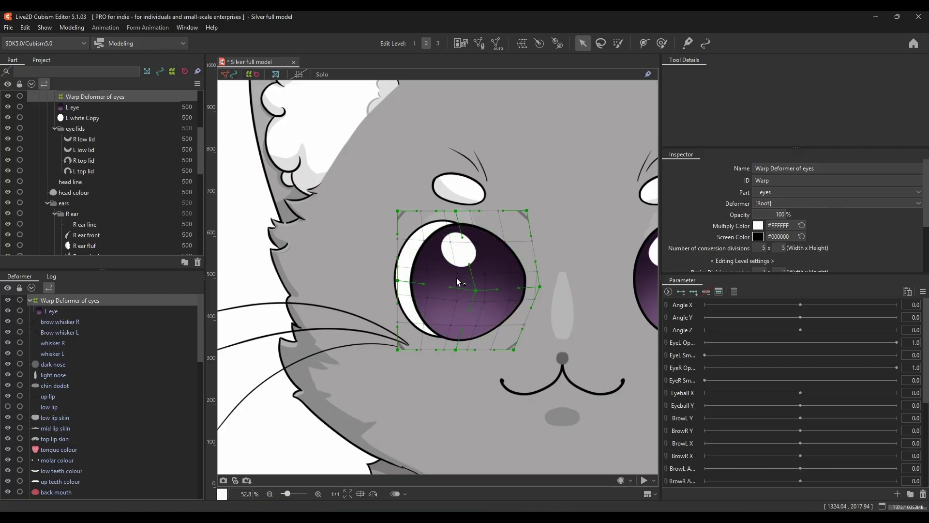
{"action": "key", "text": "ctrl+z"}
{"action": "key", "text": "ctrl+z"}
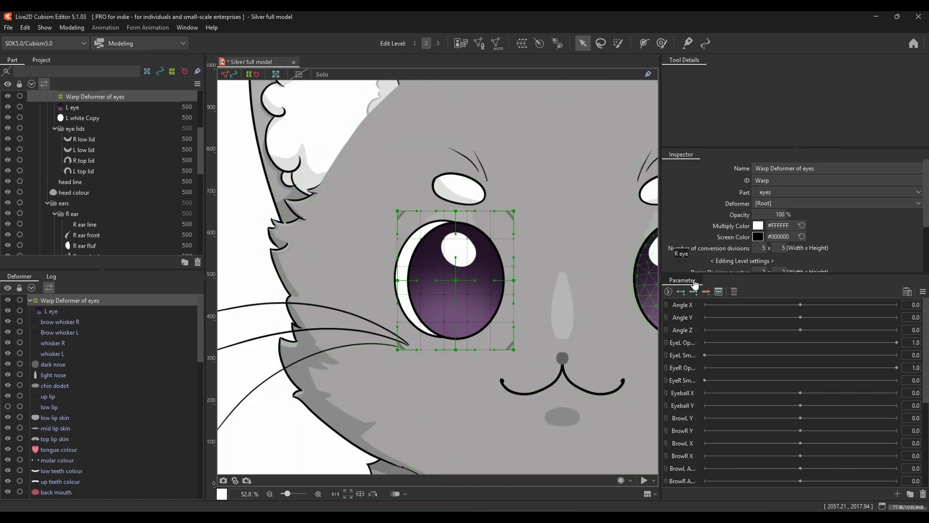
Try 5 × 5 Bezier divisions on the L eye warp deformer, pulling individual control points near its outer side to distort the eye
{"action": "scroll", "coordinate": [823, 242], "scroll_direction": "down", "scroll_amount": 1}
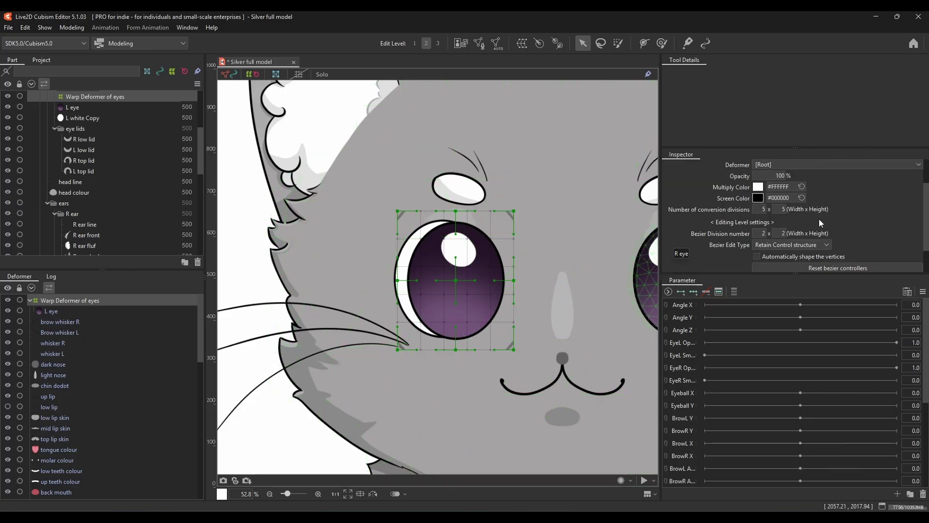
{"action": "scroll", "coordinate": [718, 157], "scroll_direction": "down", "scroll_amount": 1}
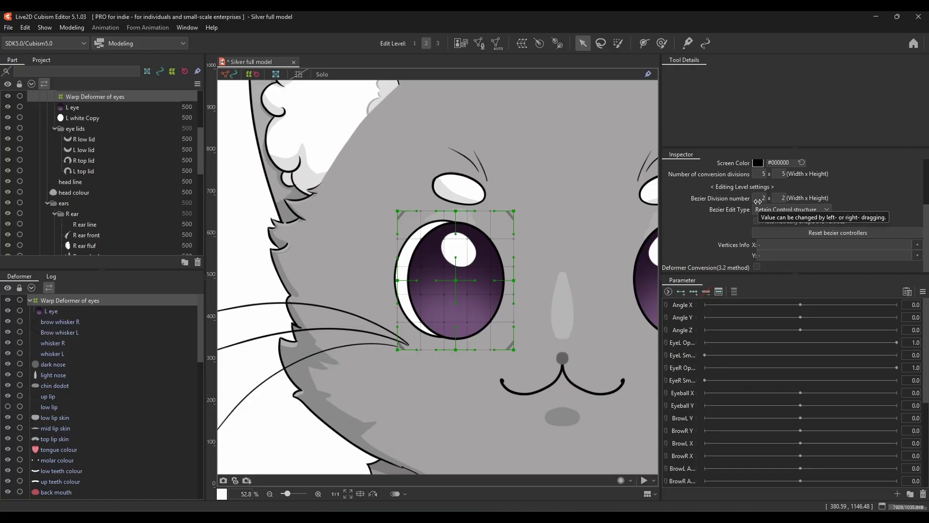
{"action": "left_click_drag", "start_coordinate": [761, 198], "coordinate": [790, 199]}
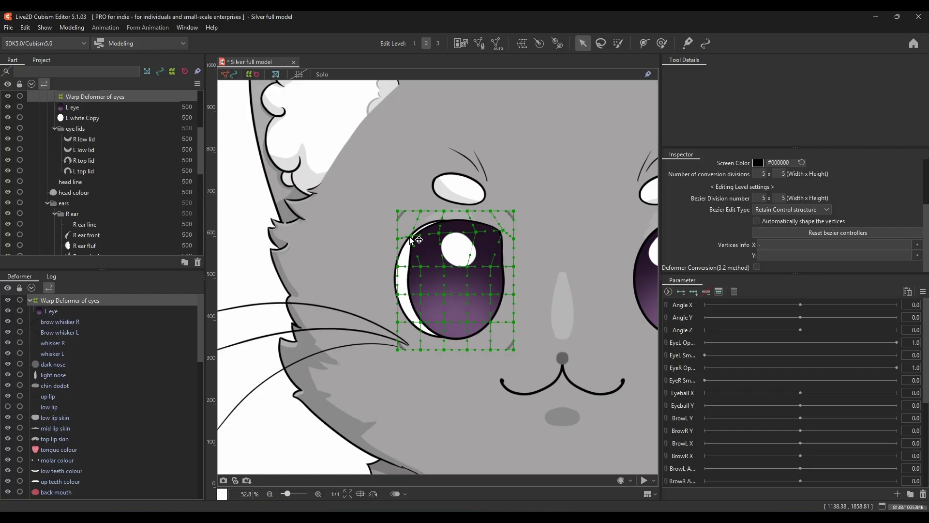
{"action": "left_click_drag", "start_coordinate": [410, 237], "coordinate": [415, 232]}
{"action": "left_click_drag", "start_coordinate": [420, 266], "coordinate": [421, 315]}
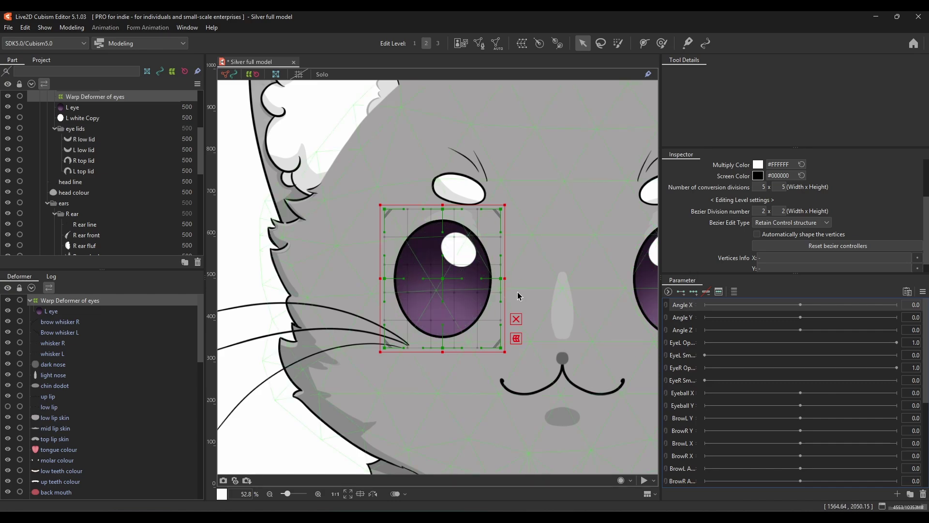
Add two keyforms to Angle X for the L eye warp deformer and shrink the deformer toward its lower outer corner at -30
{"action": "left_click", "coordinate": [681, 292]}
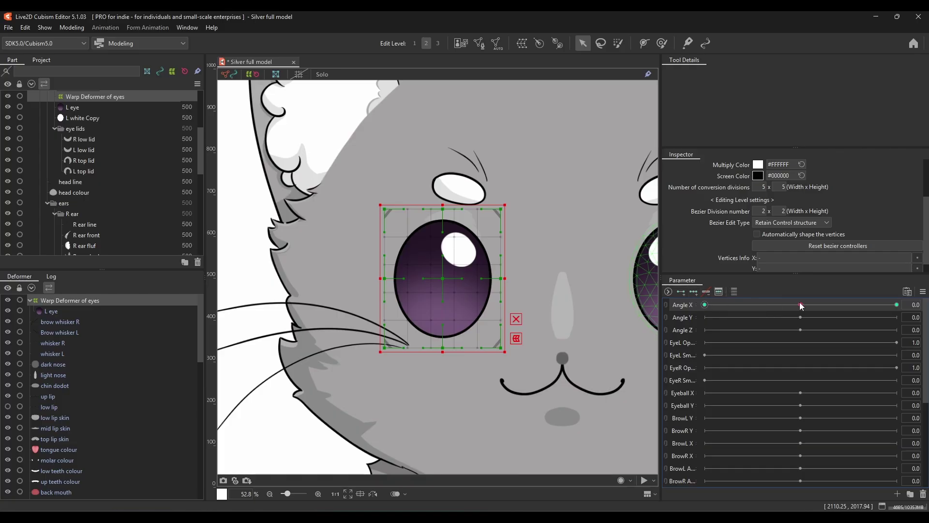
{"action": "left_click", "coordinate": [705, 305]}
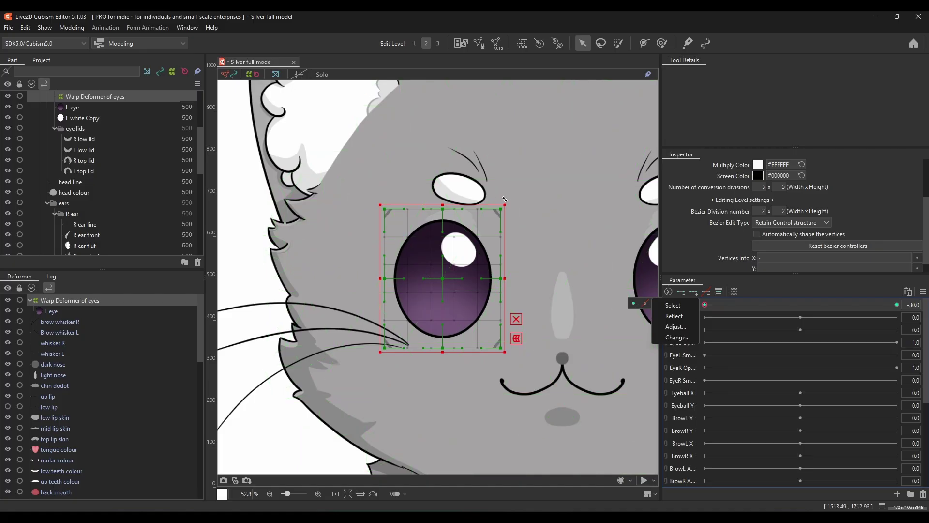
{"action": "left_click_drag", "start_coordinate": [506, 203], "coordinate": [452, 265]}
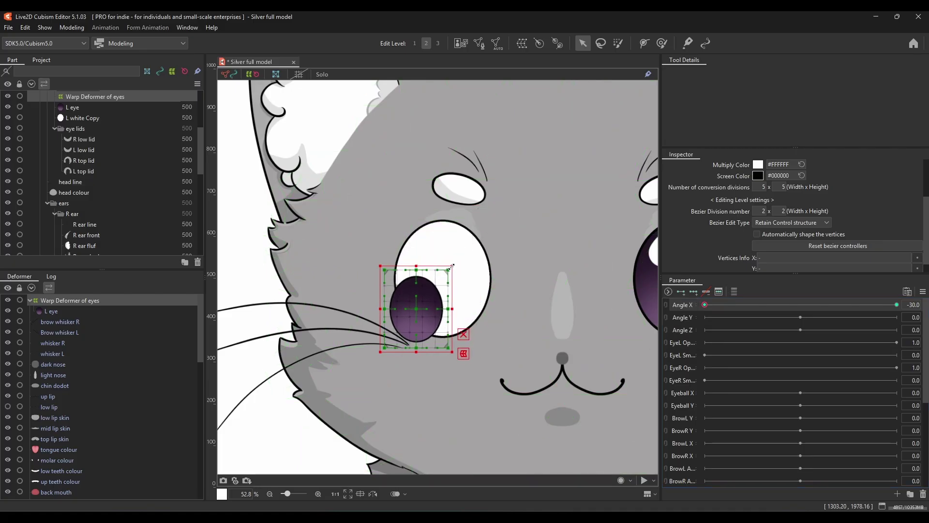
Enlarge the L eye warp deformer toward the nose at Angle X 30, and sweep Angle X to preview the eye's change
{"action": "left_click_drag", "start_coordinate": [706, 305], "coordinate": [897, 305]}
{"action": "left_click_drag", "start_coordinate": [563, 186], "coordinate": [617, 170]}
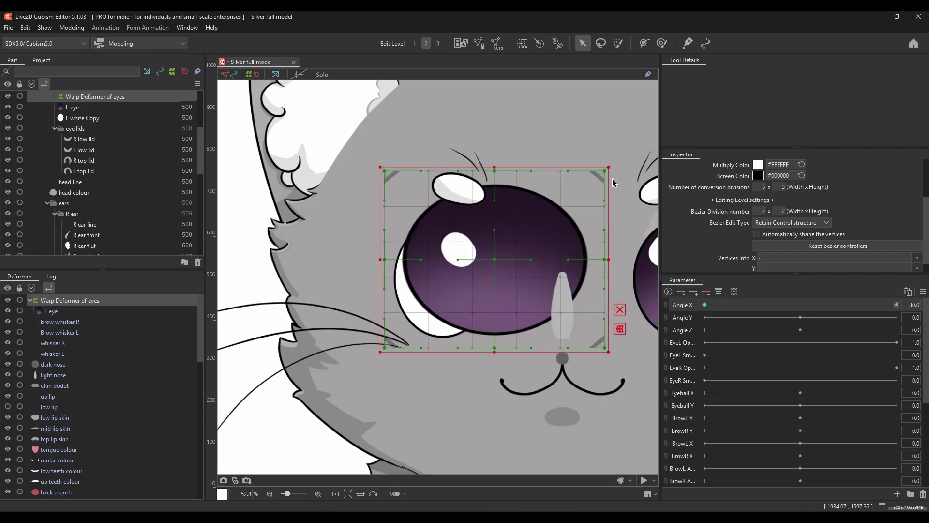
{"action": "scroll", "coordinate": [608, 350], "scroll_direction": "down", "scroll_amount": 3}
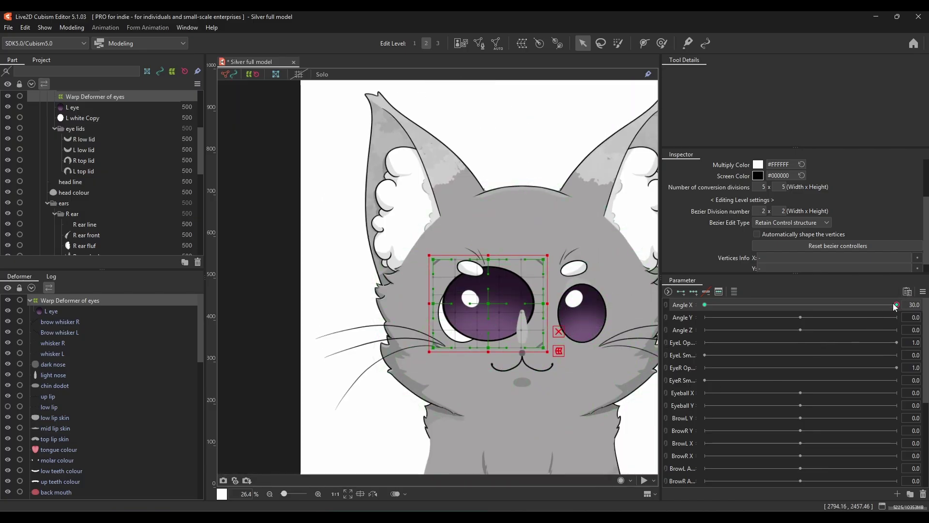
{"action": "left_click_drag", "start_coordinate": [894, 305], "coordinate": [800, 308]}
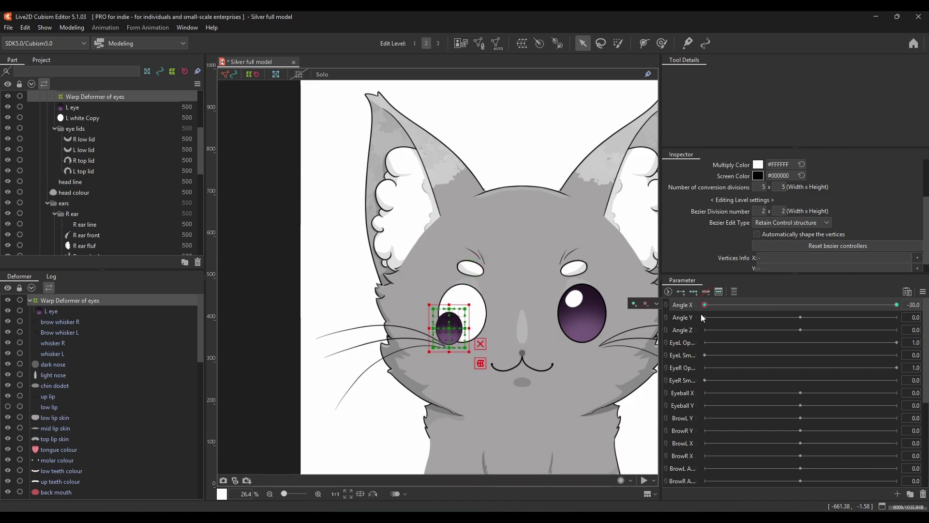
Remove the trial warp deformer and its Angle X keys from L eye, and clear the selection
{"action": "left_click", "coordinate": [462, 313]}
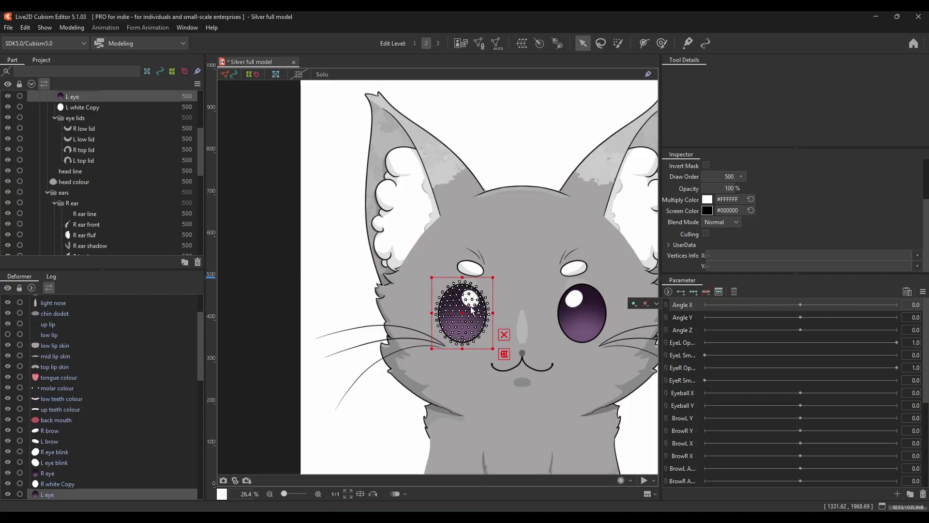
{"action": "scroll", "coordinate": [96, 416], "scroll_direction": "down", "scroll_amount": 2}
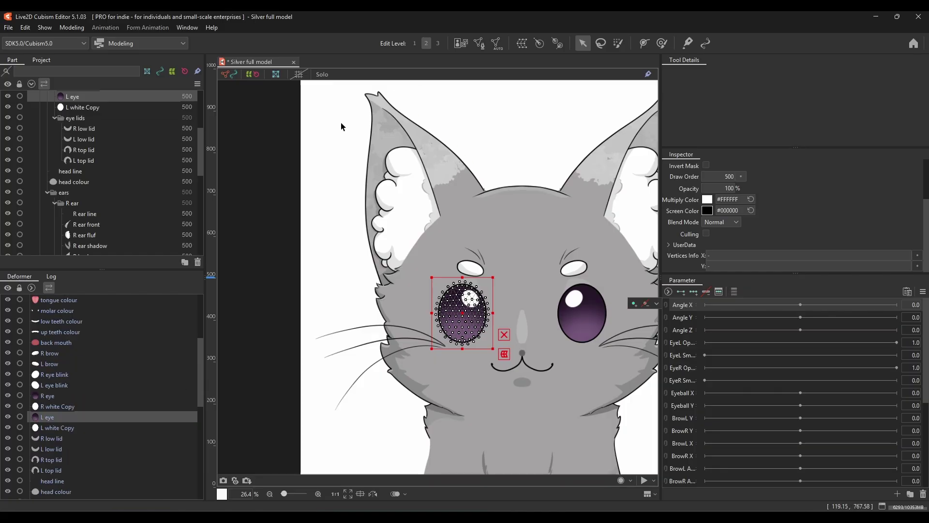
{"action": "left_click", "coordinate": [363, 427]}
{"action": "scroll", "coordinate": [292, 402], "scroll_direction": "down", "scroll_amount": 1}
{"action": "left_click_drag", "start_coordinate": [292, 402], "coordinate": [343, 365]}
{"action": "scroll", "coordinate": [312, 410], "scroll_direction": "down", "scroll_amount": 1}
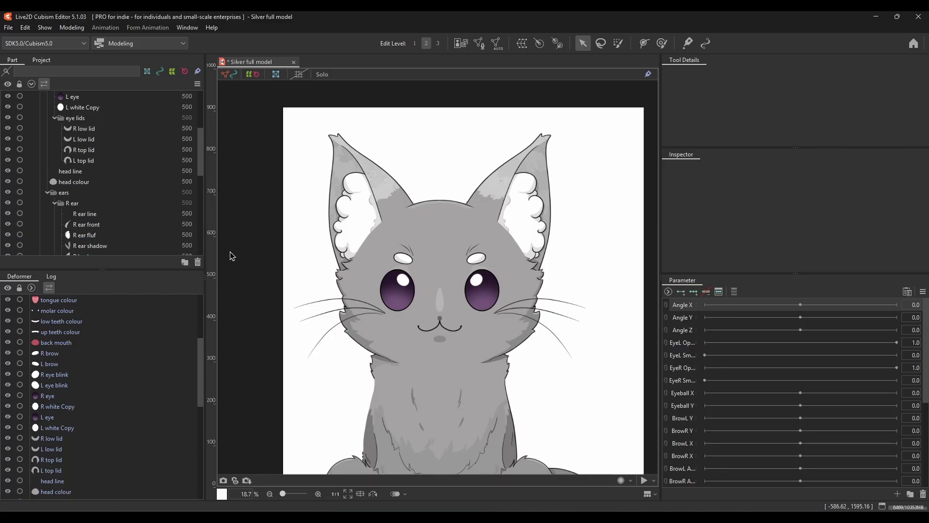
Create a parent warp deformer named [Everything] for all the cat's parts, with 2 × 2 Bezier and 5 × 5 conversion divisions
{"action": "scroll", "coordinate": [140, 386], "scroll_direction": "up", "scroll_amount": 4}
{"action": "left_click", "coordinate": [73, 300]}
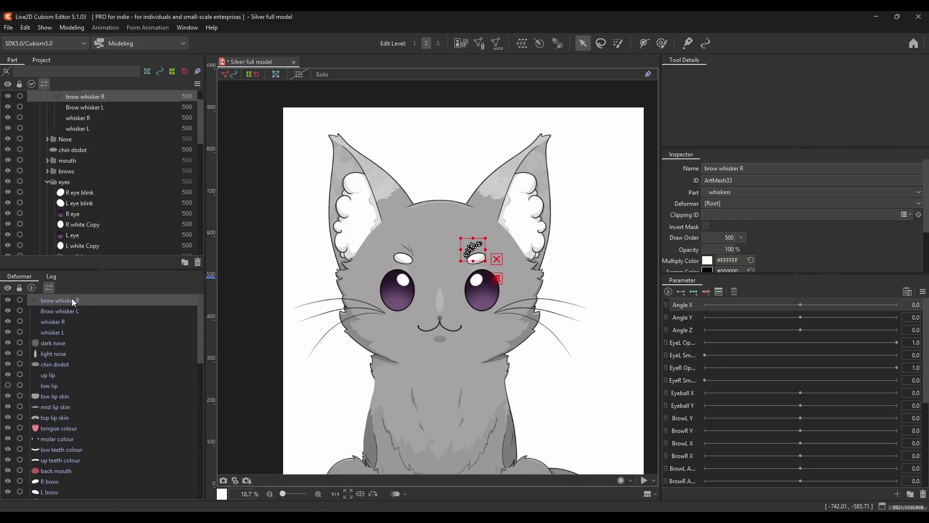
{"action": "scroll", "coordinate": [110, 394], "scroll_direction": "down", "scroll_amount": 10}
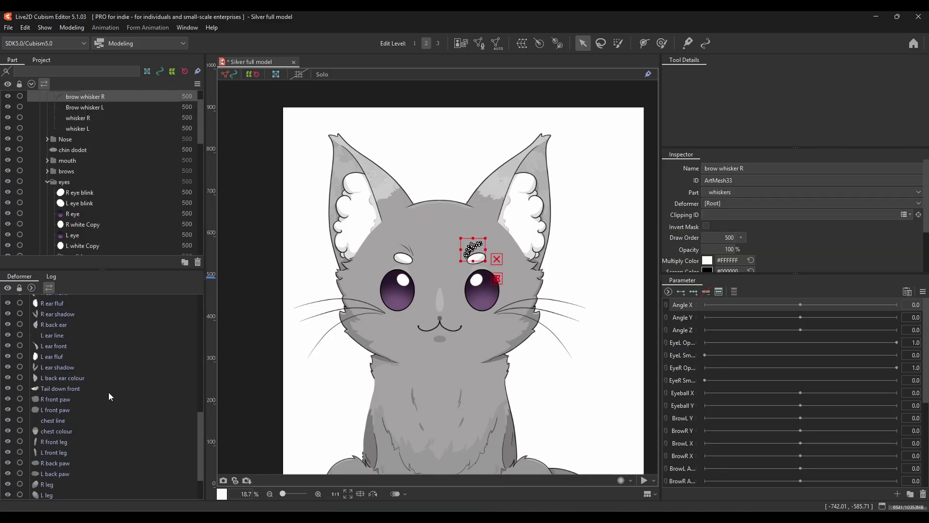
{"action": "left_click", "coordinate": [59, 495], "text": "shift"}
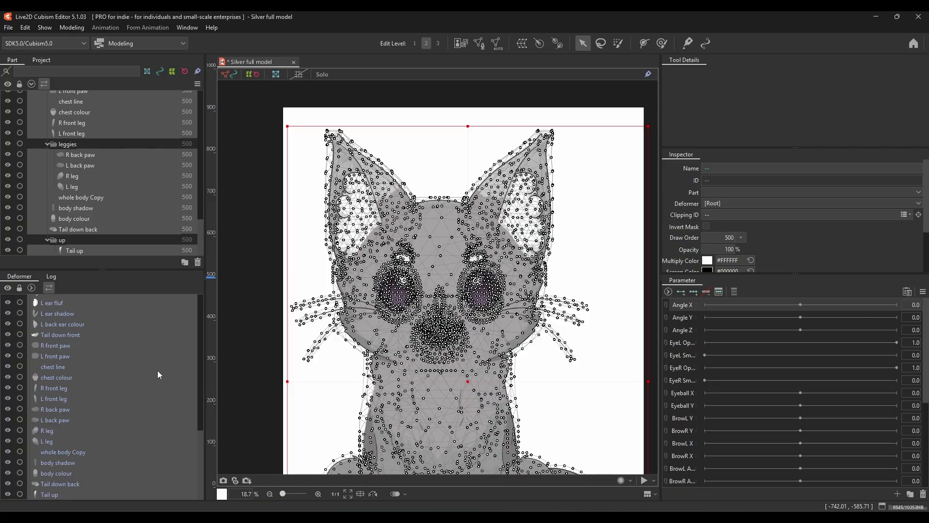
{"action": "left_click", "coordinate": [523, 43]}
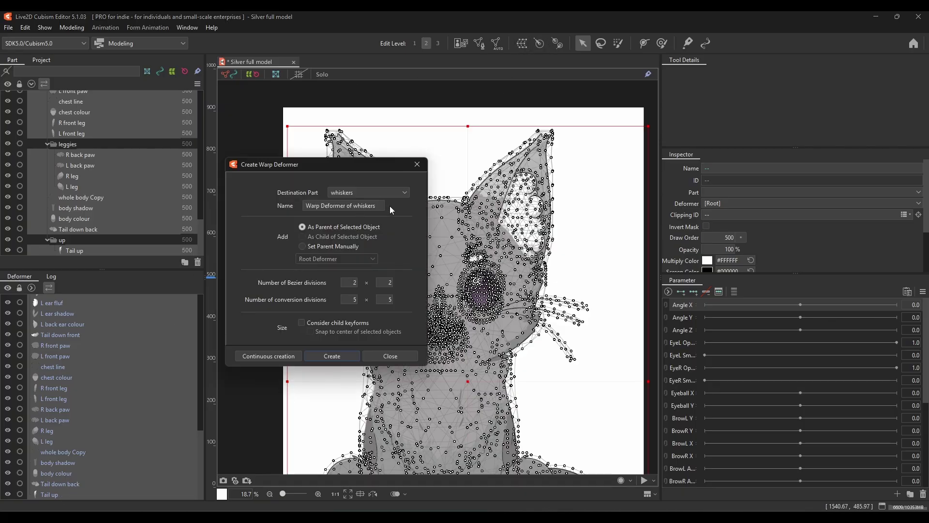
{"action": "type", "text": "[ Everything]"}
{"action": "key", "text": "Home"}
{"action": "key", "text": "Right"}
{"action": "key", "text": "Delete"}
{"action": "left_click", "coordinate": [330, 355]}
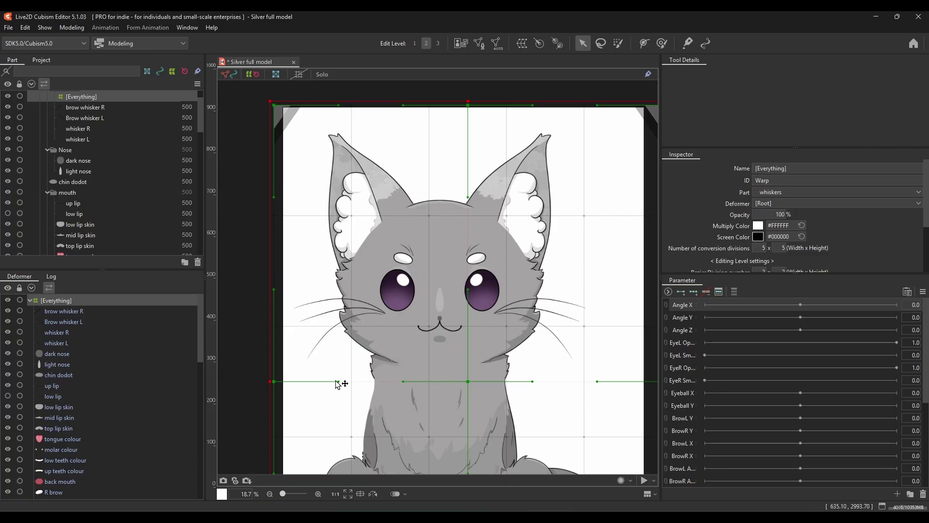
{"action": "scroll", "coordinate": [338, 384], "scroll_direction": "down", "scroll_amount": 2}
{"action": "left_click", "coordinate": [30, 300]}
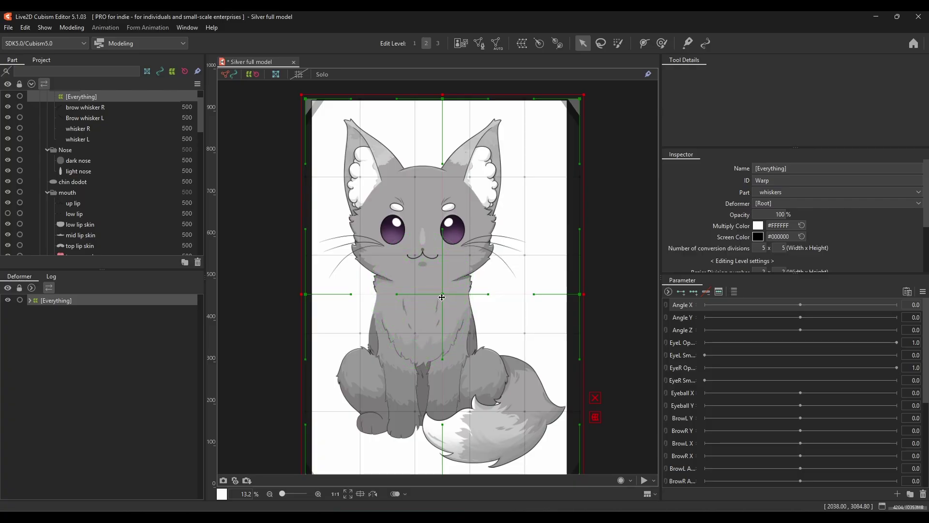
{"action": "left_click", "coordinate": [30, 300]}
Create a parent warp deformer named [Head] for the parts from brow whisker R through L back ear colour, with 2 × 2 Bezier divisions
{"action": "left_click_drag", "start_coordinate": [312, 108], "coordinate": [534, 275]}
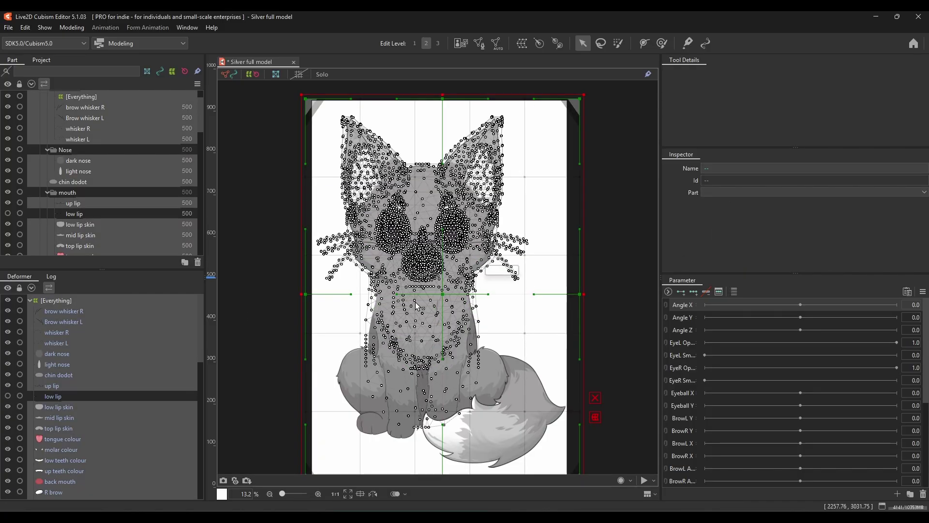
{"action": "left_click", "coordinate": [68, 312]}
{"action": "scroll", "coordinate": [76, 342], "scroll_direction": "down", "scroll_amount": 3}
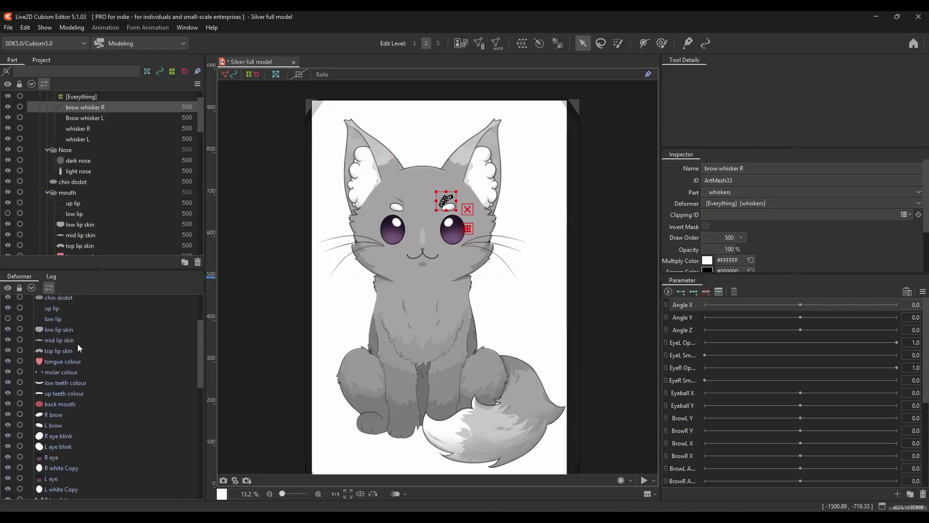
{"action": "scroll", "coordinate": [77, 344], "scroll_direction": "down", "scroll_amount": 5}
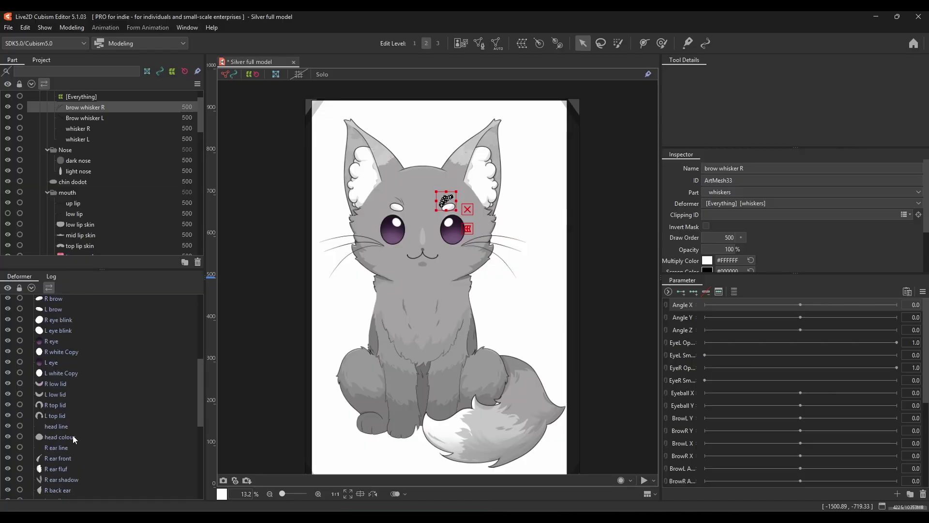
{"action": "scroll", "coordinate": [68, 454], "scroll_direction": "down", "scroll_amount": 3}
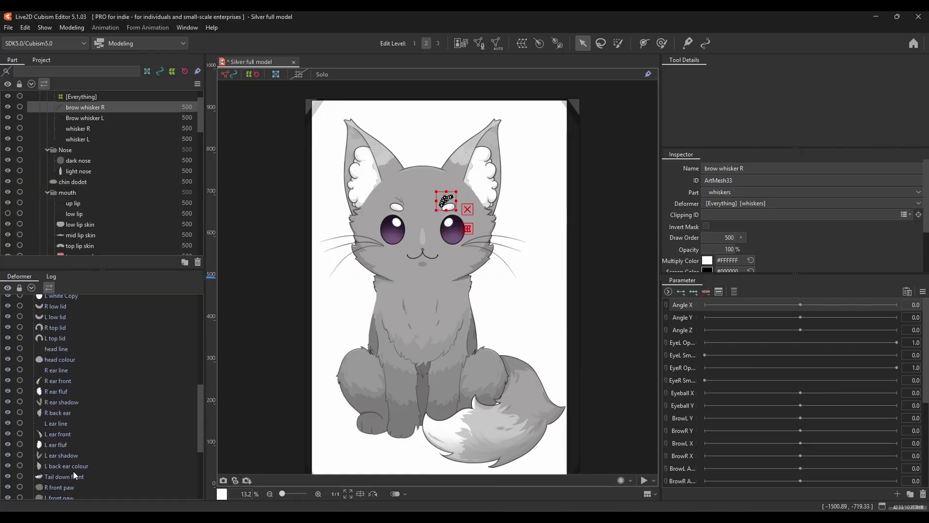
{"action": "left_click", "coordinate": [72, 465], "text": "shift"}
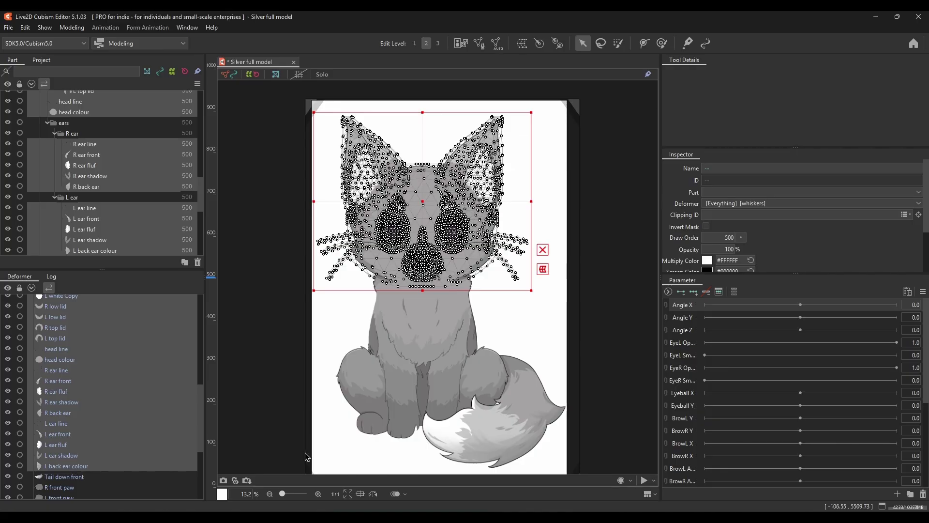
{"action": "left_click", "coordinate": [525, 44]}
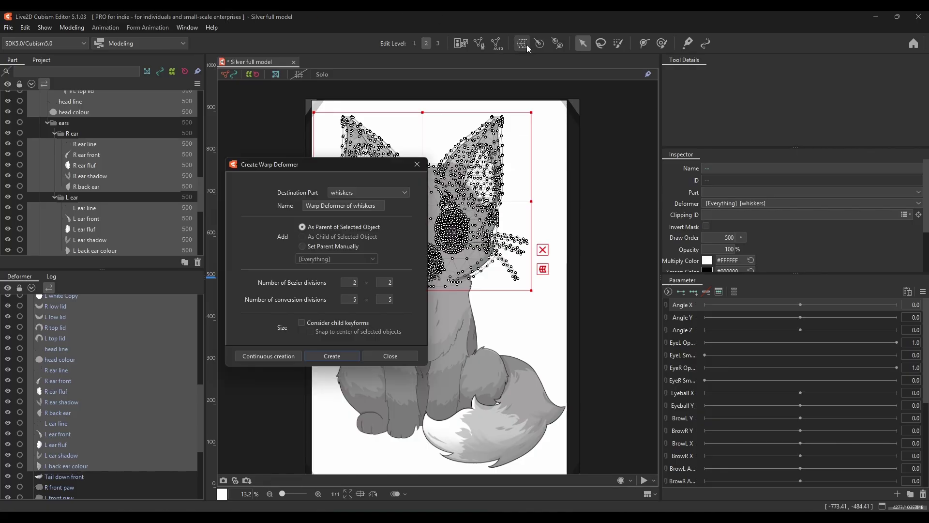
{"action": "left_click_drag", "start_coordinate": [380, 205], "coordinate": [275, 186]}
{"action": "type", "text": "[Head]"}
{"action": "left_click", "coordinate": [347, 358]}
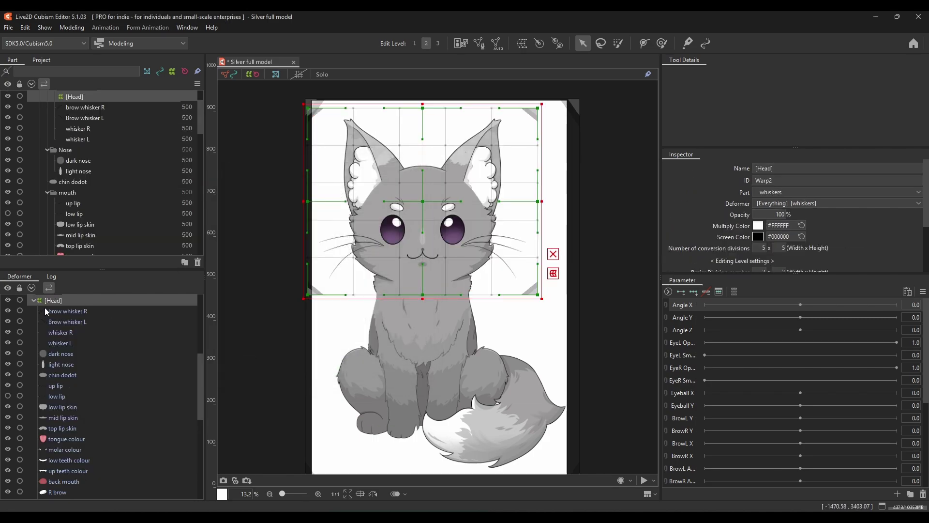
Create a parent warp deformer named [Front paws] for both front paws and front legs, with 2 × 2 Bezier and 5 × 5 conversion divisions
{"action": "scroll", "coordinate": [92, 309], "scroll_direction": "down", "scroll_amount": 4}
{"action": "scroll", "coordinate": [92, 310], "scroll_direction": "down", "scroll_amount": 4}
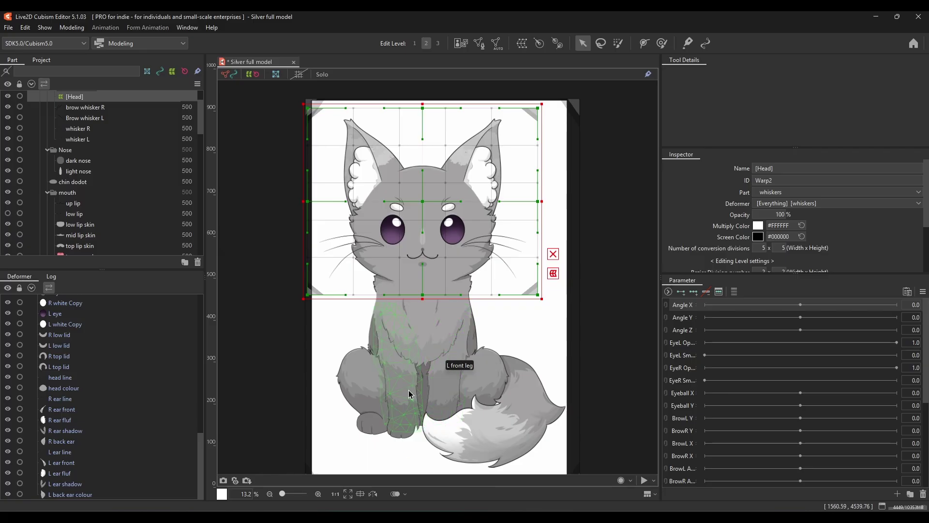
{"action": "left_click", "coordinate": [128, 417]}
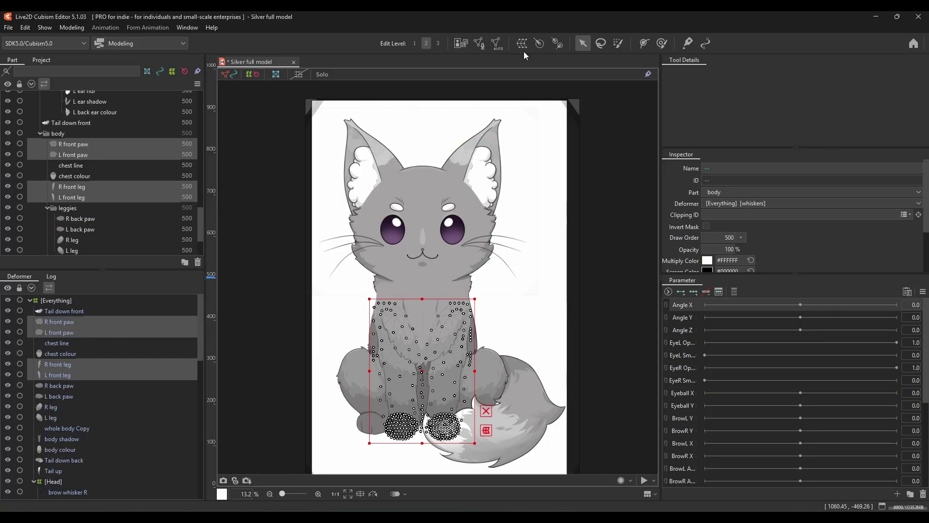
{"action": "left_click", "coordinate": [522, 43]}
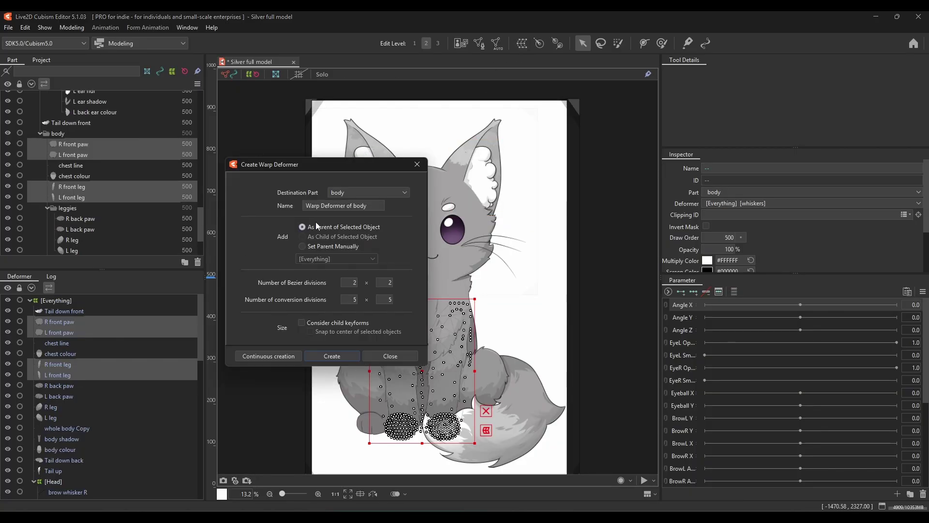
{"action": "type", "text": "[Front paws]"}
{"action": "left_click", "coordinate": [350, 357]}
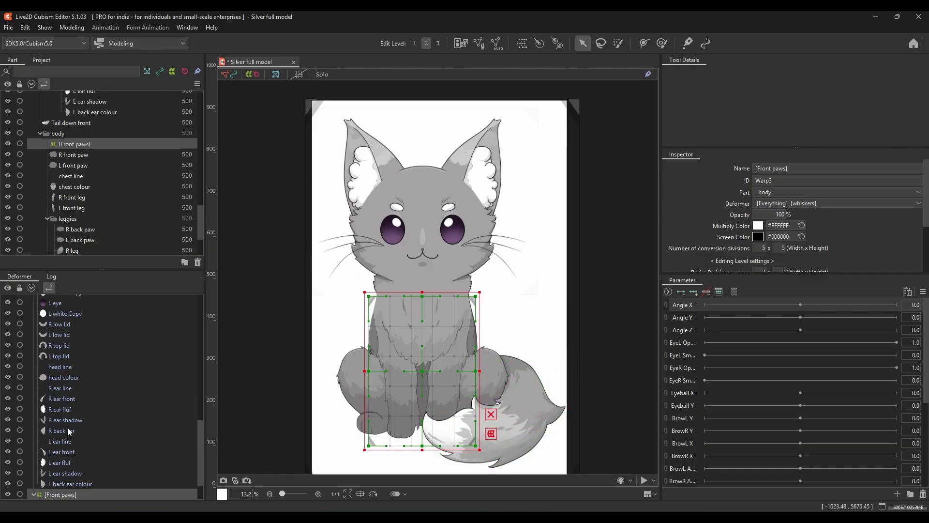
{"action": "scroll", "coordinate": [74, 426], "scroll_direction": "down", "scroll_amount": 2}
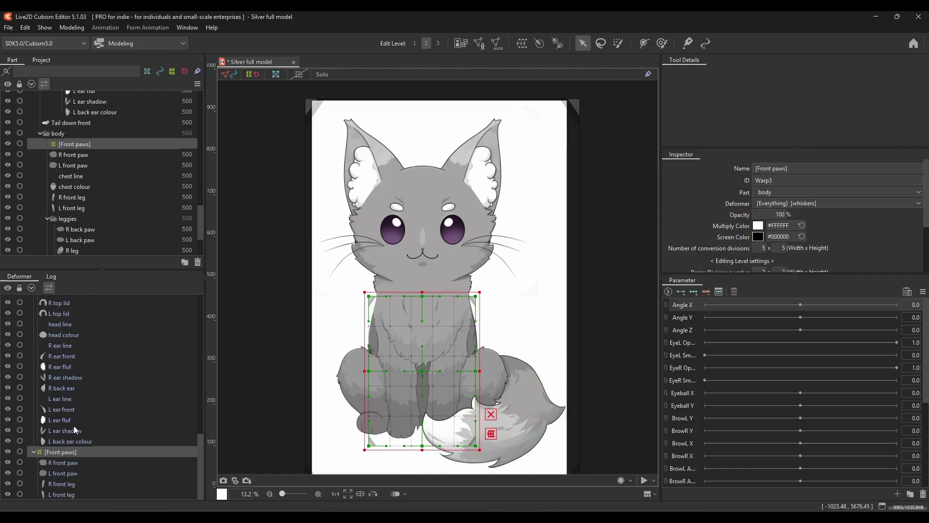
Create a parent warp deformer named [Body] for chest line through body colour, with 2 × 2 Bezier and 5 × 5 conversion divisions
{"action": "left_click", "coordinate": [33, 452]}
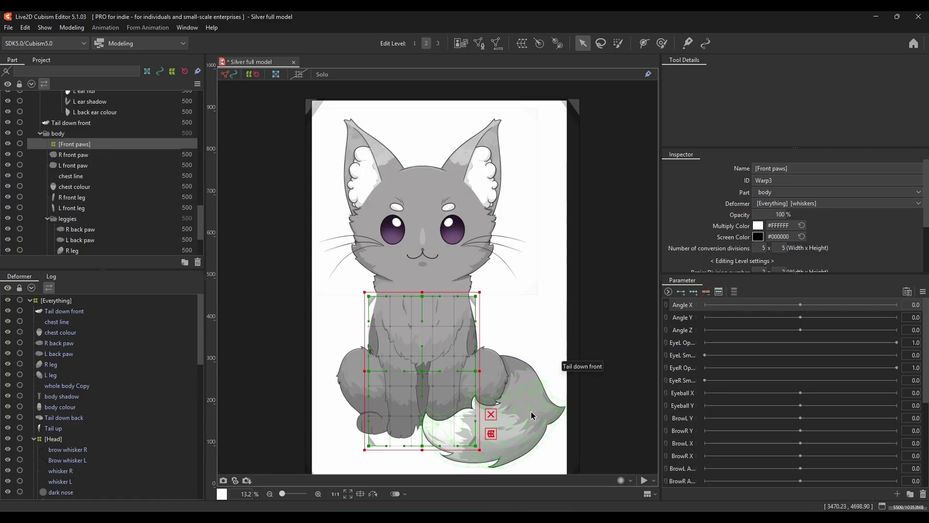
{"action": "left_click", "coordinate": [282, 380]}
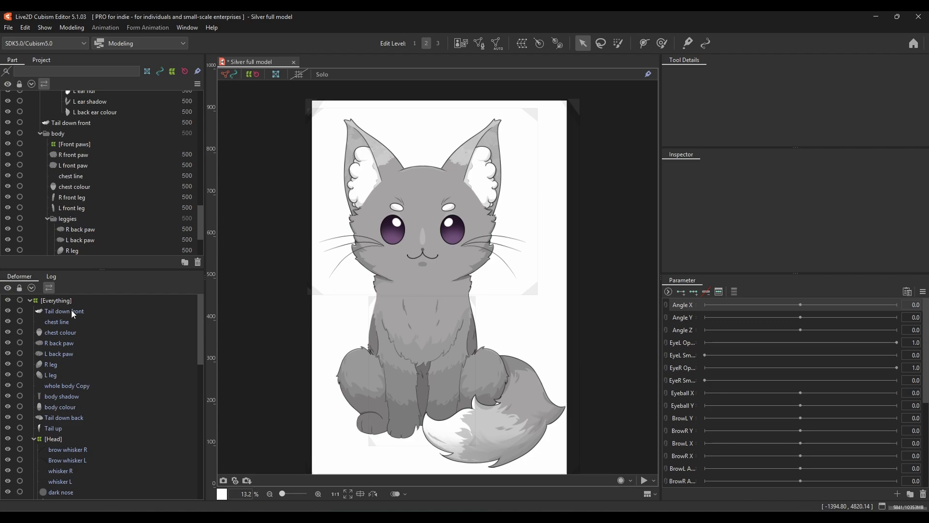
{"action": "left_click", "coordinate": [66, 321]}
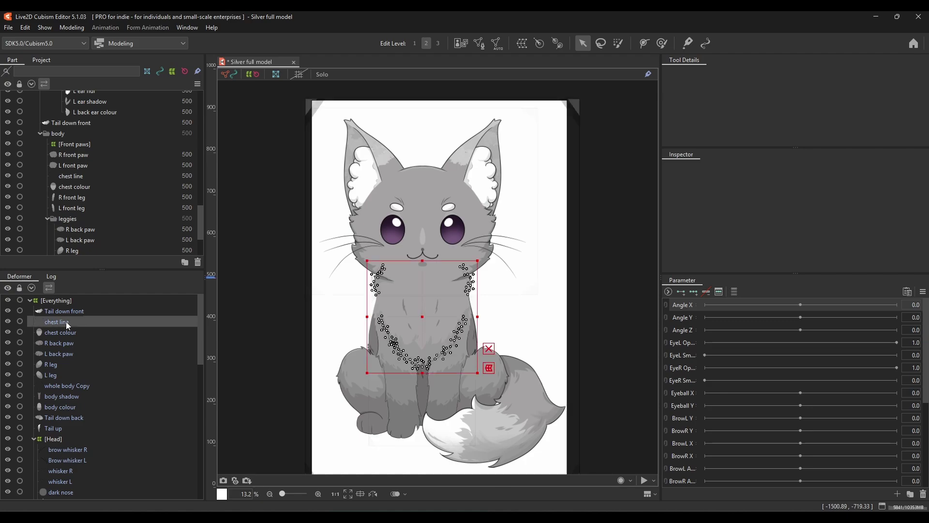
{"action": "left_click", "coordinate": [58, 409], "text": "shift"}
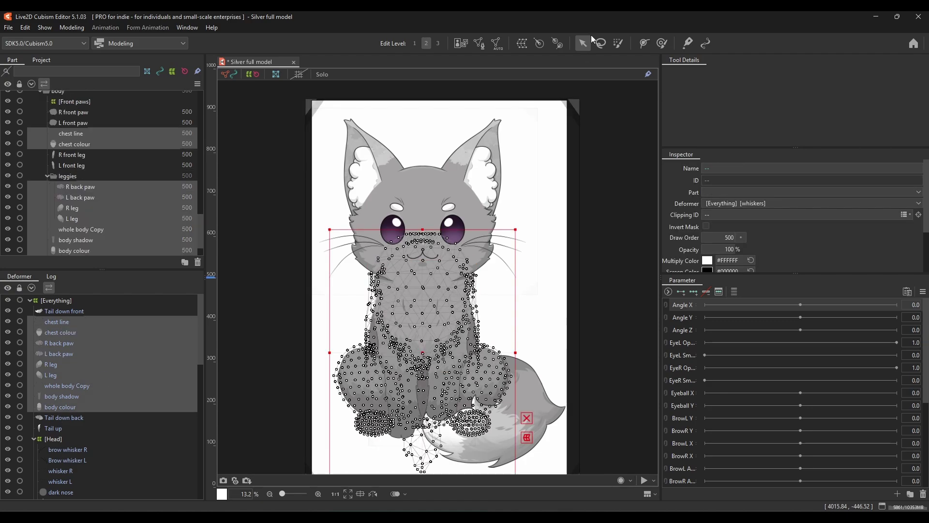
{"action": "left_click", "coordinate": [522, 43]}
{"action": "left_click_drag", "start_coordinate": [367, 205], "coordinate": [279, 203]}
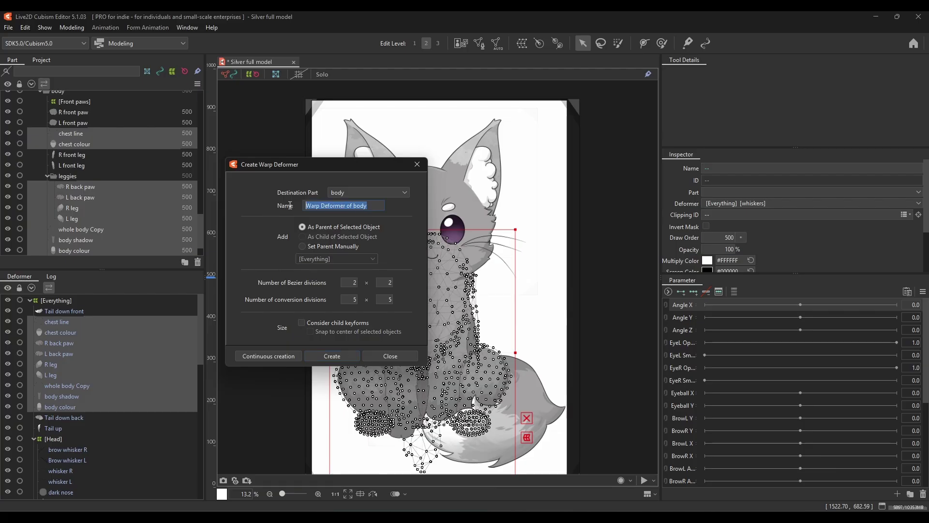
{"action": "key", "text": "BackSpace"}
{"action": "type", "text": "[Body"}
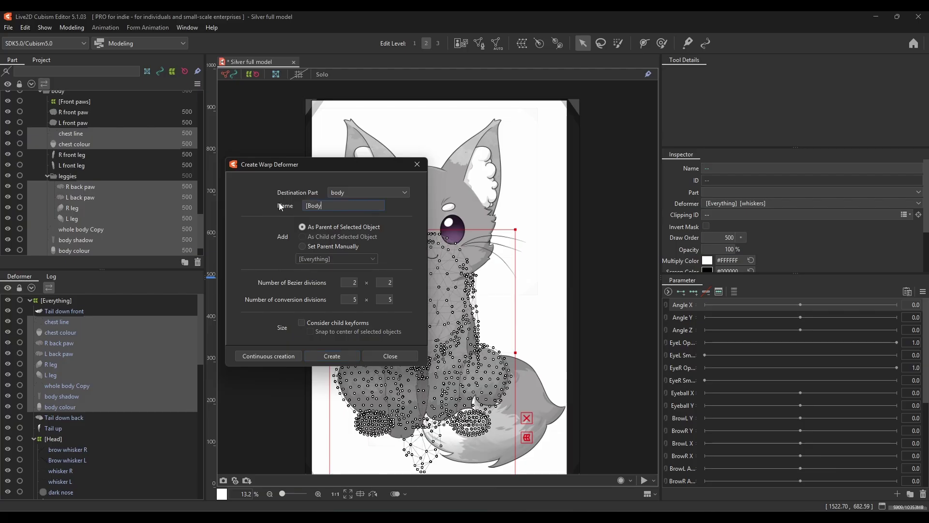
{"action": "left_click", "coordinate": [315, 358]}
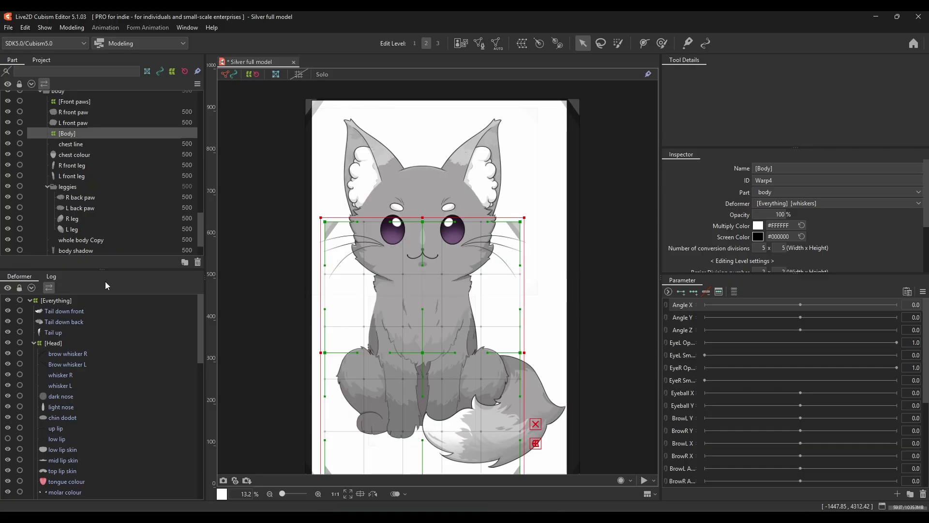
Collapse the deformer hierarchy to the direct children of [Everything] and clear the selection
{"action": "left_click", "coordinate": [32, 288]}
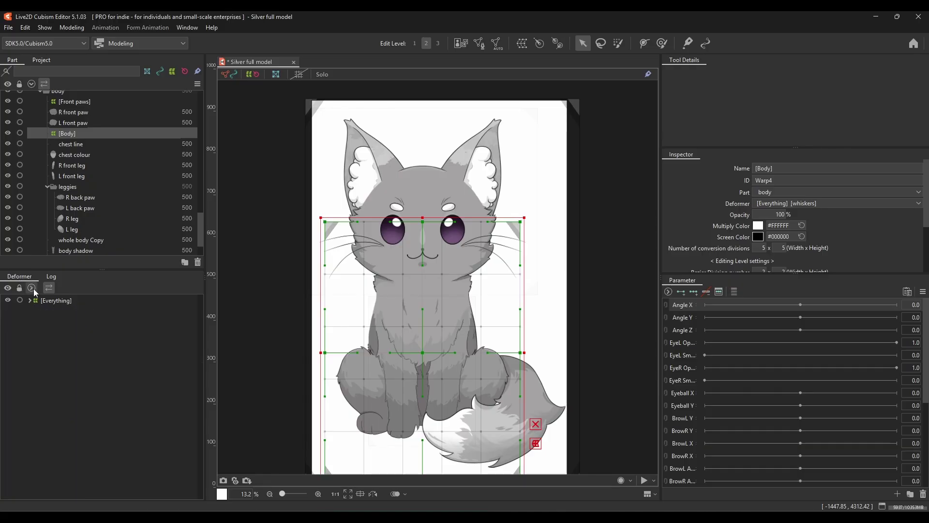
{"action": "left_click", "coordinate": [31, 288]}
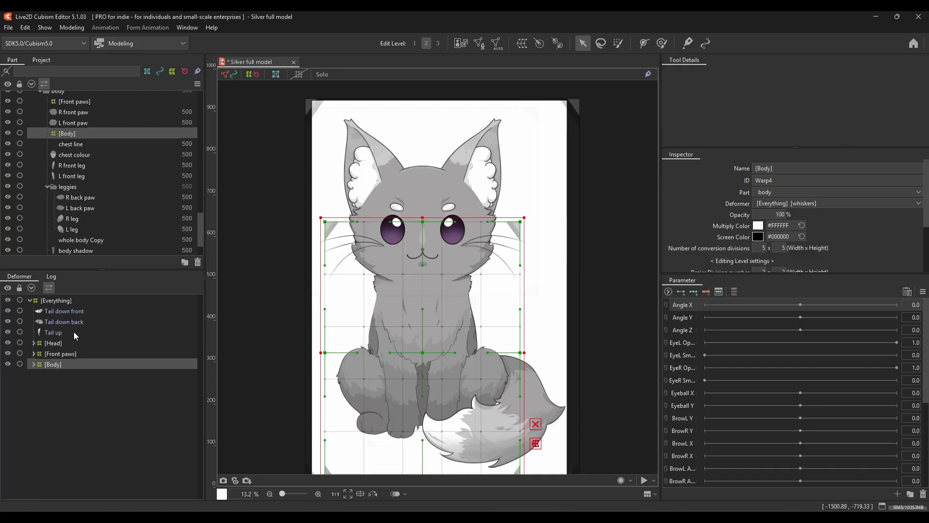
{"action": "left_click", "coordinate": [262, 312]}
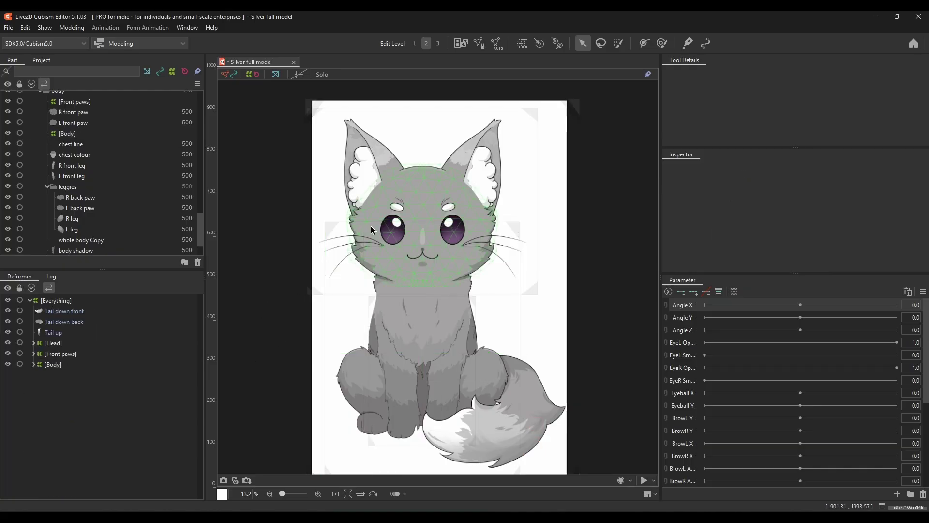
Create a rotation deformer named [Head Z] as the parent of the [Head] warp deformer, in the whiskers part
{"action": "scroll", "coordinate": [220, 231], "scroll_direction": "up", "scroll_amount": 2}
{"action": "scroll", "coordinate": [233, 233], "scroll_direction": "up", "scroll_amount": 3}
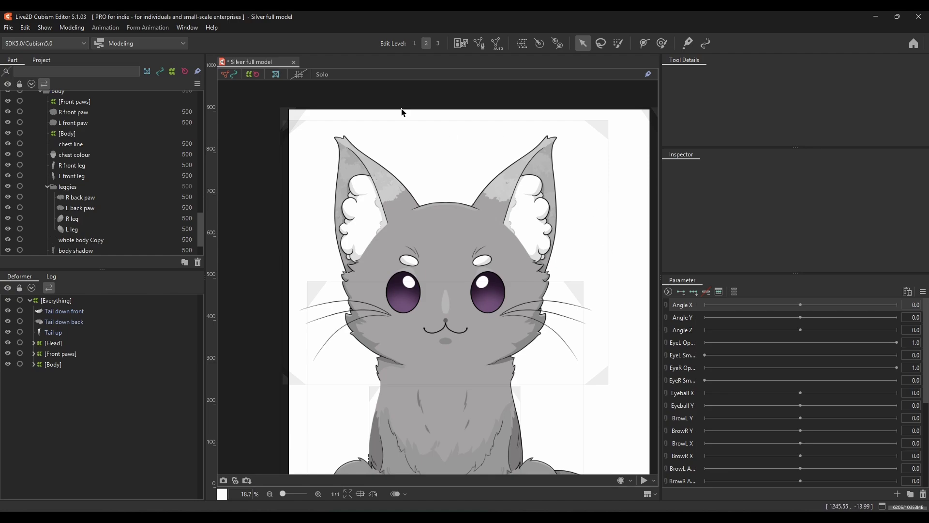
{"action": "left_click", "coordinate": [73, 343]}
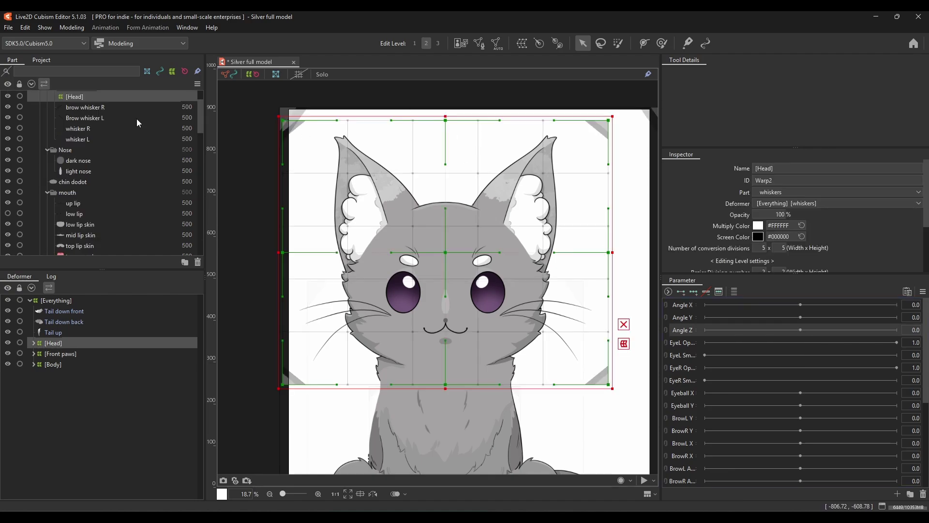
{"action": "left_click", "coordinate": [540, 44]}
{"action": "type", "text": "["}
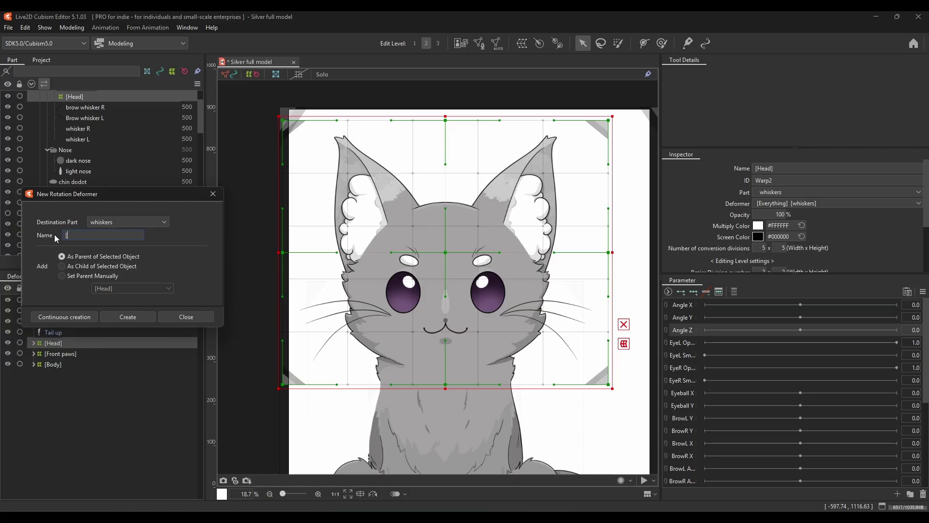
{"action": "type", "text": "Head Z"}
{"action": "left_click", "coordinate": [128, 317]}
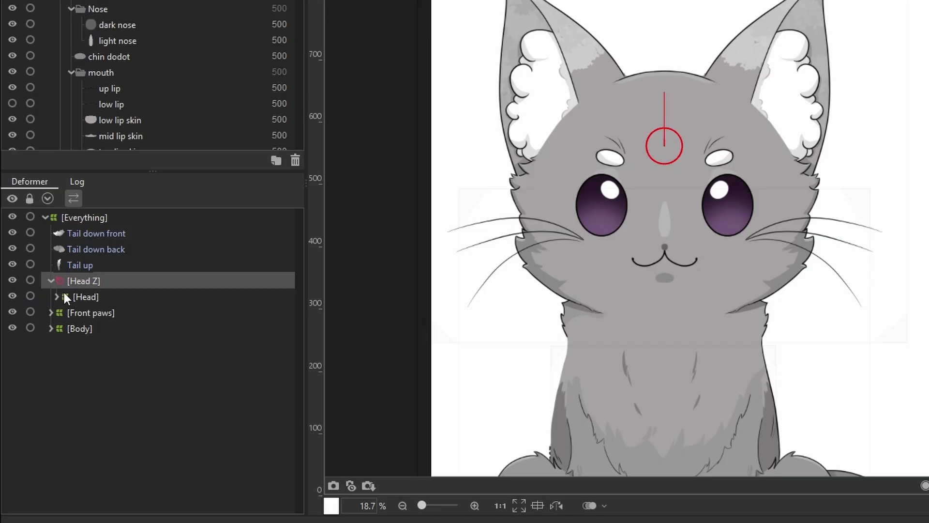
Move only the [Head Z] rotation centre from the forehead straight down to just below the chin, leaving the head in place
{"action": "left_click", "coordinate": [69, 295]}
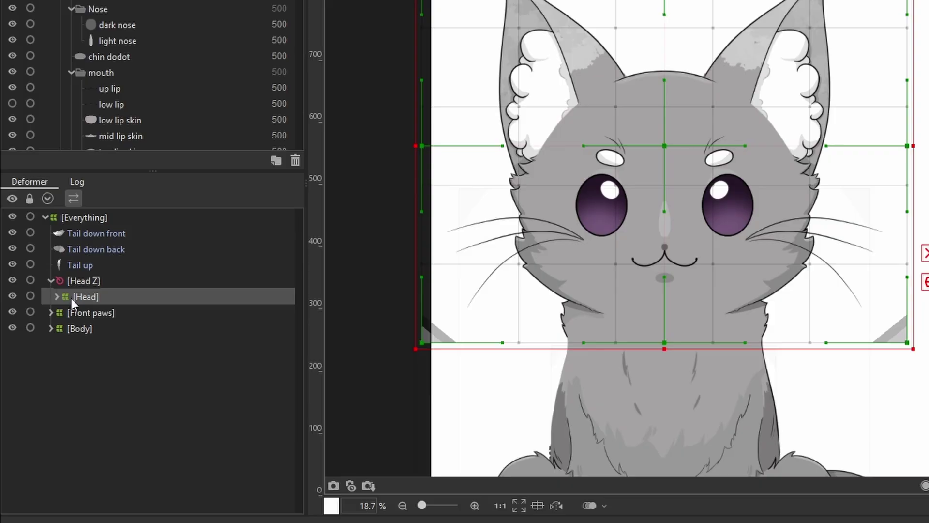
{"action": "left_click", "coordinate": [64, 285]}
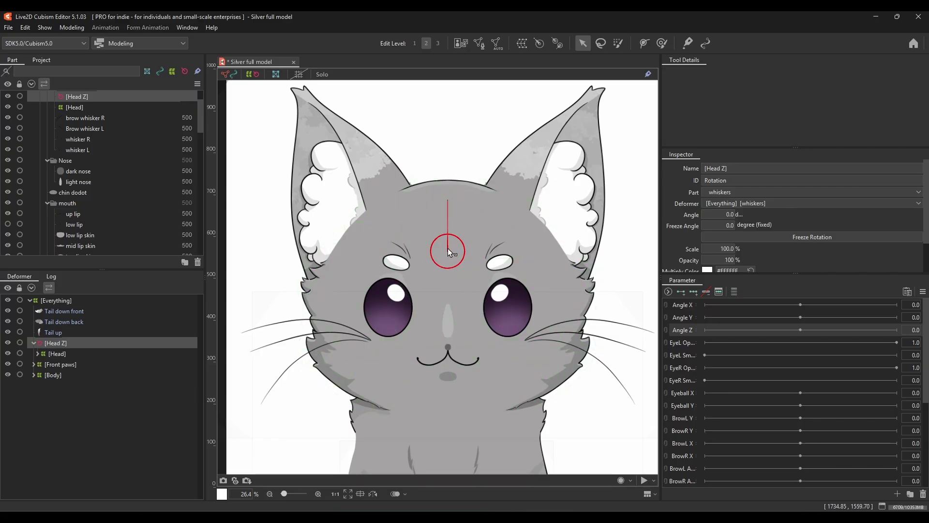
{"action": "left_click_drag", "start_coordinate": [450, 260], "coordinate": [450, 253]}
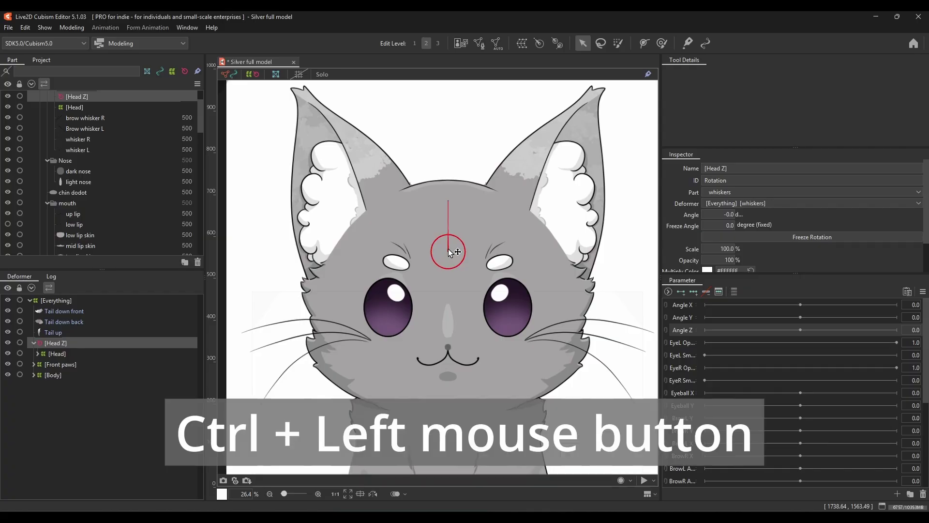
{"action": "left_click_drag", "start_coordinate": [450, 252], "coordinate": [449, 408]}
{"action": "scroll", "coordinate": [449, 408], "scroll_direction": "up", "scroll_amount": 5}
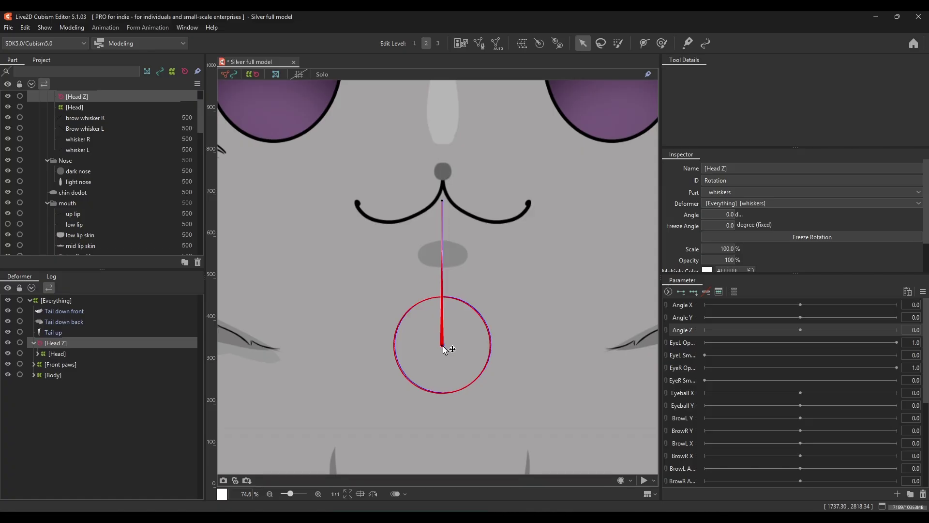
Show the canvas grid, align the [Head Z] rotation centre with the face's vertical centre line, and hide the grid
{"action": "left_click", "coordinate": [296, 74]}
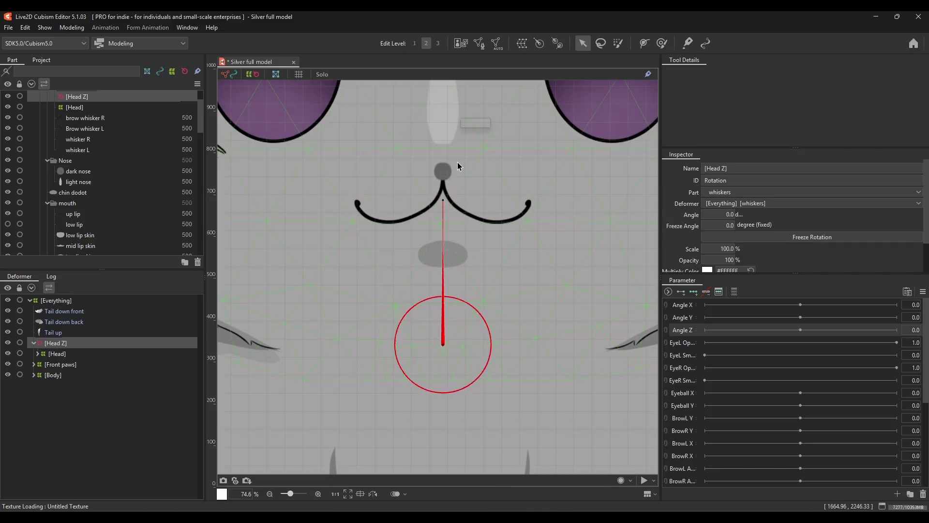
{"action": "scroll", "coordinate": [509, 225], "scroll_direction": "down", "scroll_amount": 5}
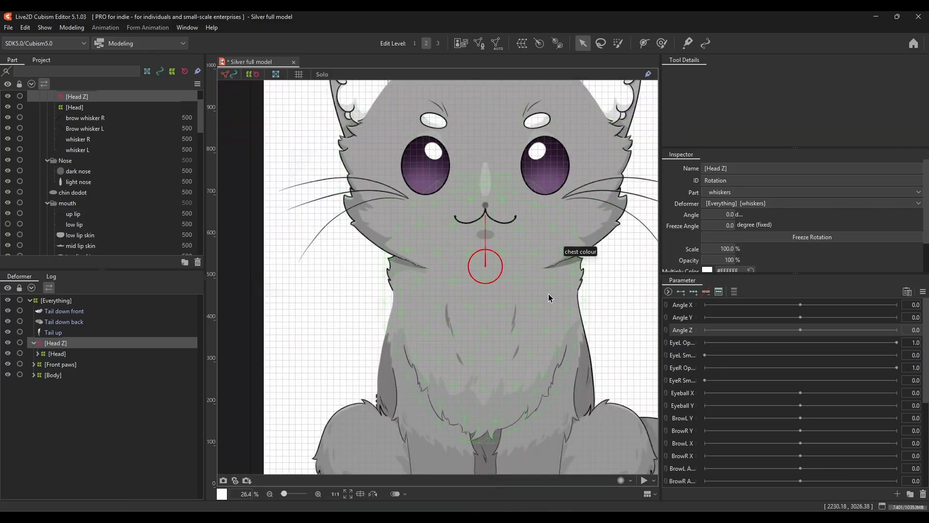
{"action": "scroll", "coordinate": [548, 294], "scroll_direction": "up", "scroll_amount": 5}
{"action": "scroll", "coordinate": [515, 218], "scroll_direction": "down", "scroll_amount": 2}
{"action": "scroll", "coordinate": [515, 264], "scroll_direction": "up", "scroll_amount": 2}
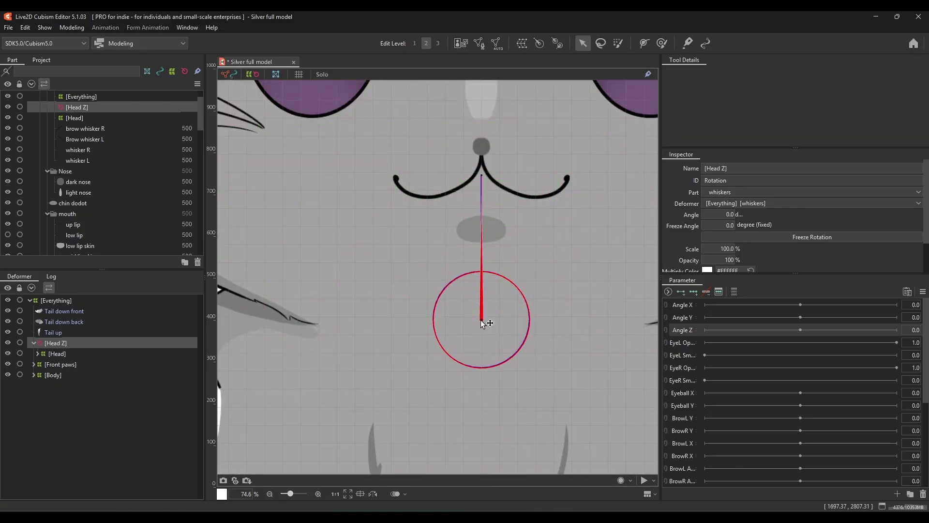
{"action": "scroll", "coordinate": [483, 319], "scroll_direction": "up", "scroll_amount": 10}
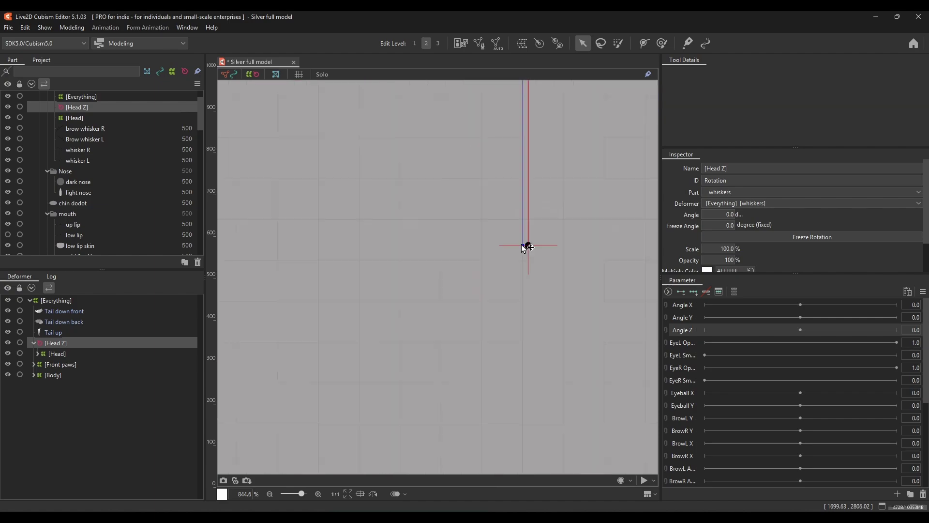
{"action": "scroll", "coordinate": [525, 264], "scroll_direction": "down", "scroll_amount": 12}
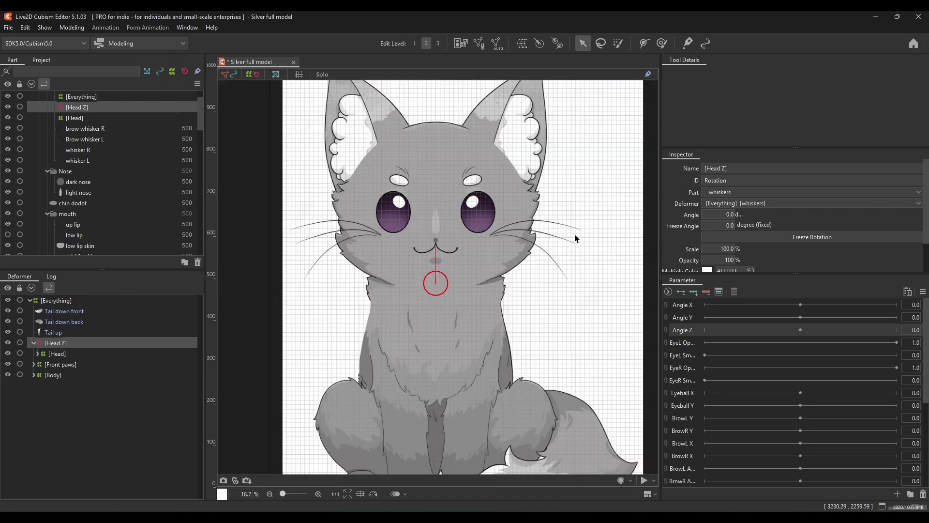
{"action": "left_click", "coordinate": [298, 74]}
{"action": "scroll", "coordinate": [508, 327], "scroll_direction": "down", "scroll_amount": 1}
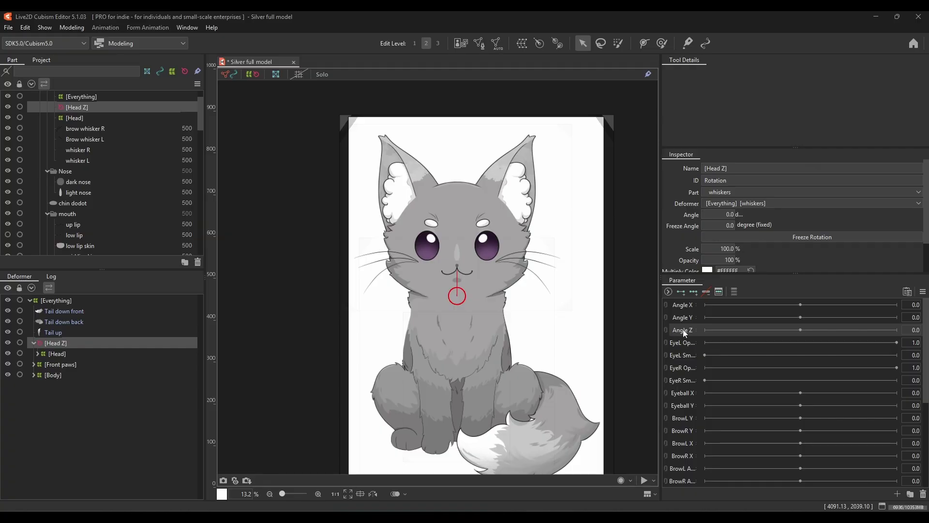
Add three keys on Angle Z for [Head Z] and rotate it to -13.3 degrees at the -30 key
{"action": "left_click", "coordinate": [693, 291]}
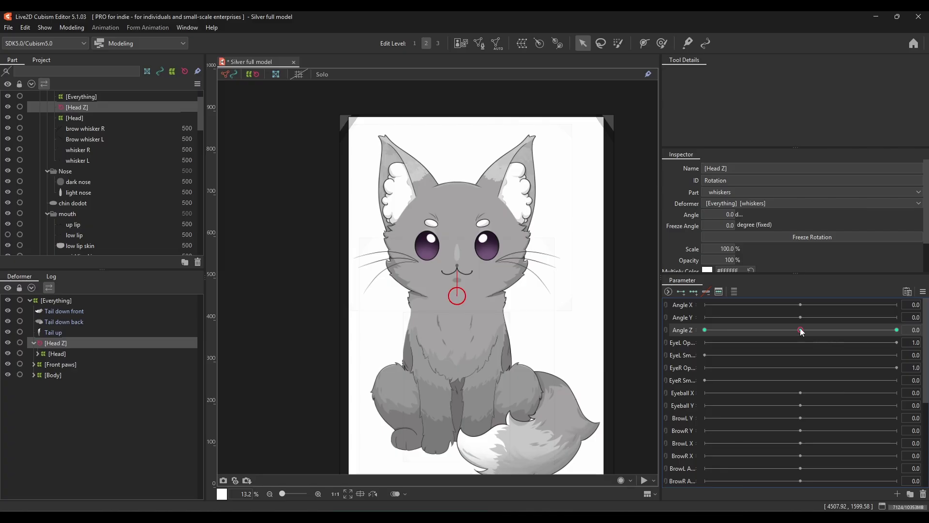
{"action": "left_click_drag", "start_coordinate": [801, 329], "coordinate": [705, 329]}
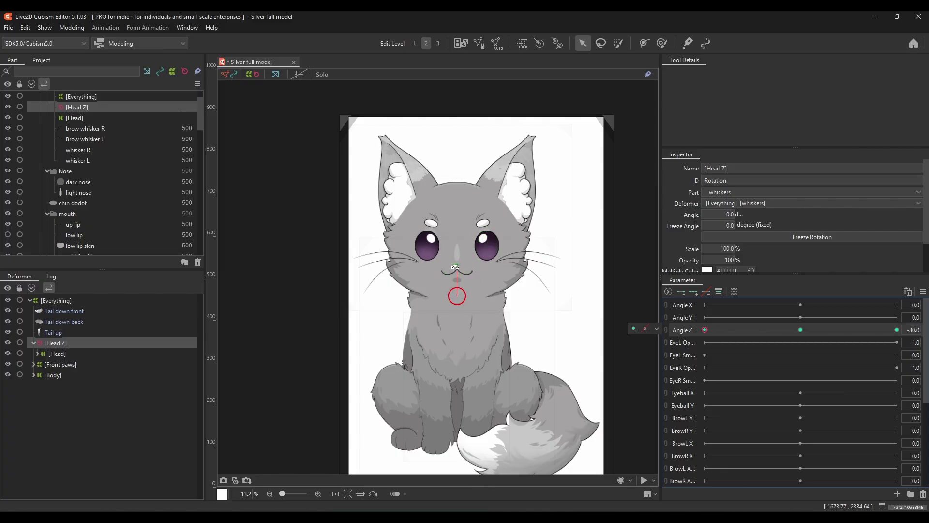
{"action": "left_click_drag", "start_coordinate": [456, 267], "coordinate": [448, 267]}
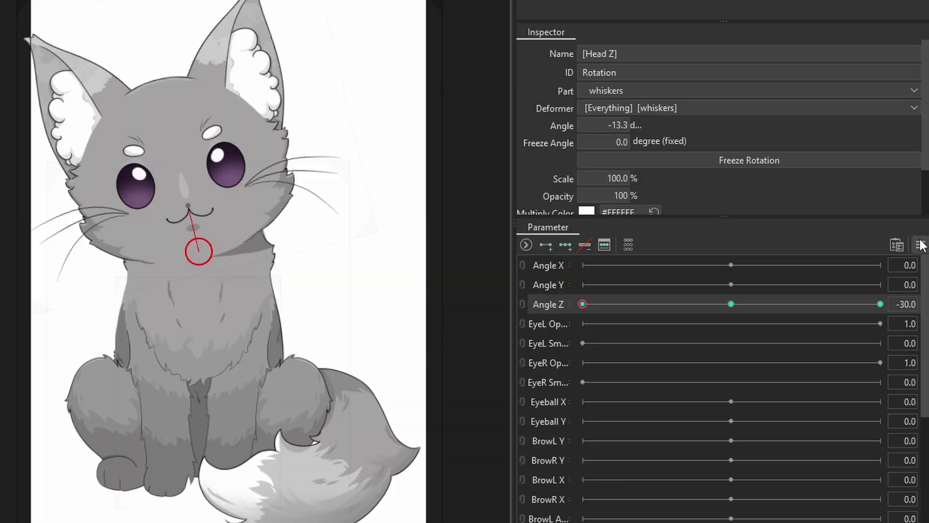
Reflect the [Head Z] tilt horizontally to the opposite Angle Z key and preview the head swinging between both extremes
{"action": "left_click", "coordinate": [923, 291]}
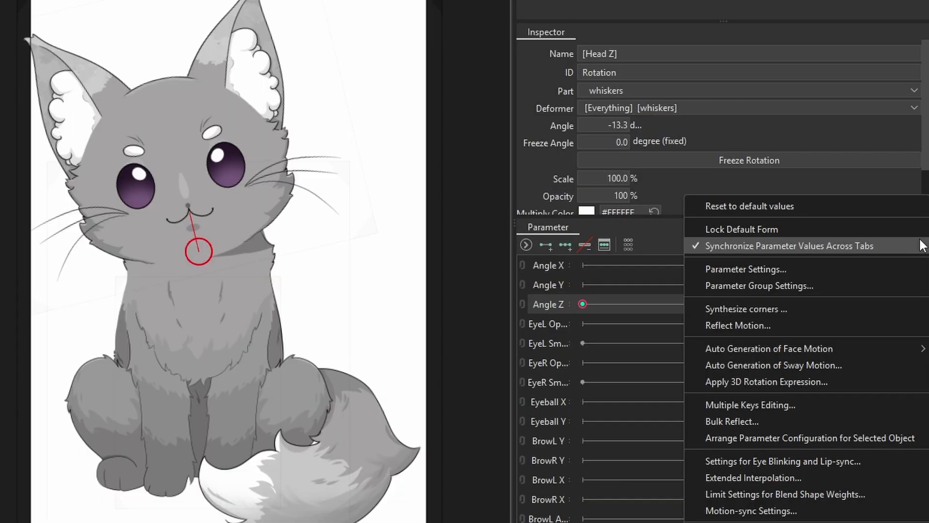
{"action": "left_click", "coordinate": [761, 326]}
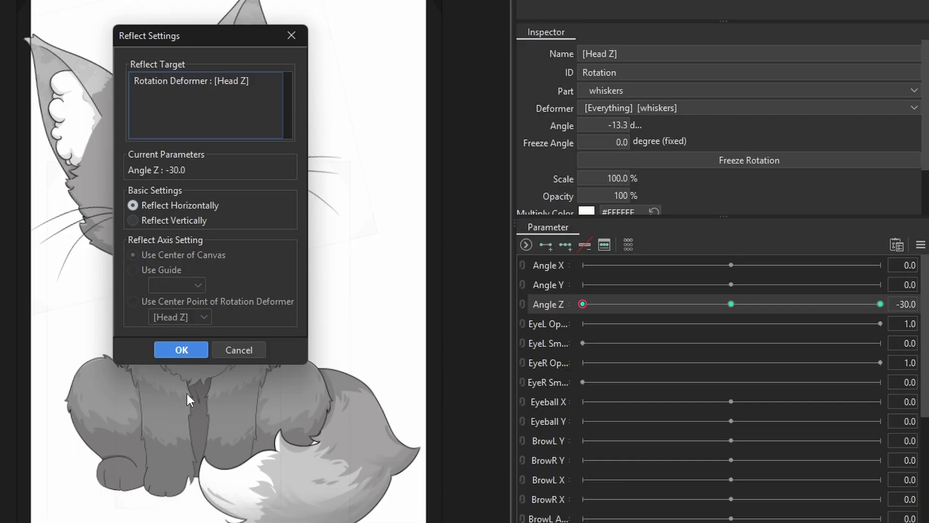
{"action": "left_click", "coordinate": [181, 349]}
{"action": "left_click_drag", "start_coordinate": [895, 330], "coordinate": [888, 357]}
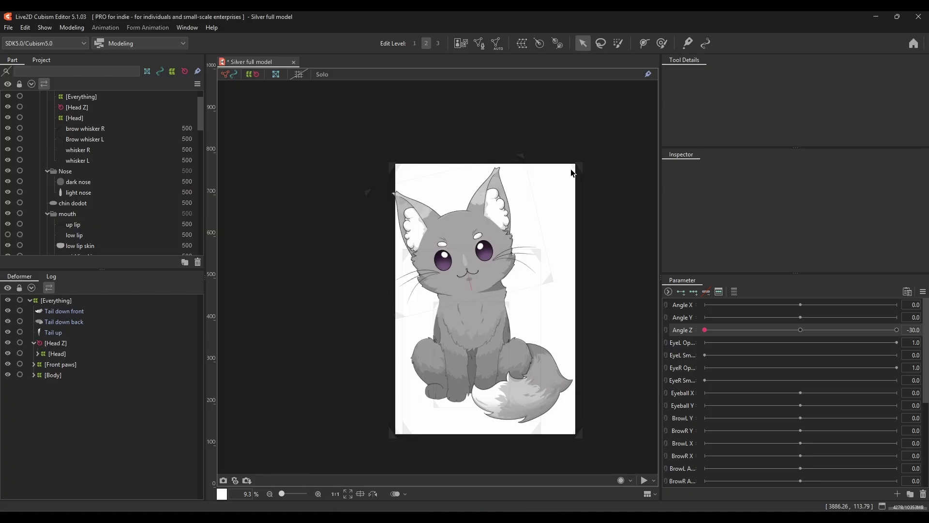
Widen the canvas to 4500 pixels so the tilted ear fits inside it, keeping the artwork centred
{"action": "scroll", "coordinate": [390, 191], "scroll_direction": "up", "scroll_amount": 3}
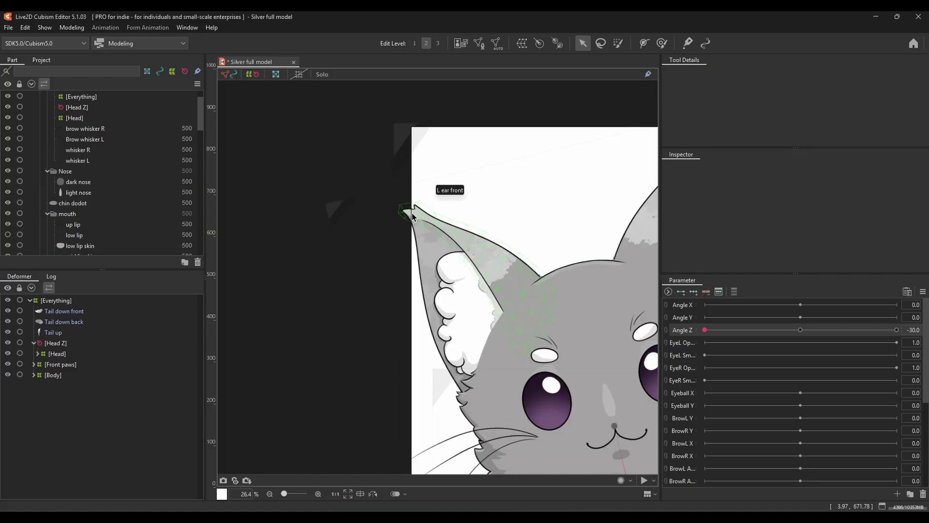
{"action": "scroll", "coordinate": [470, 231], "scroll_direction": "down", "scroll_amount": 2}
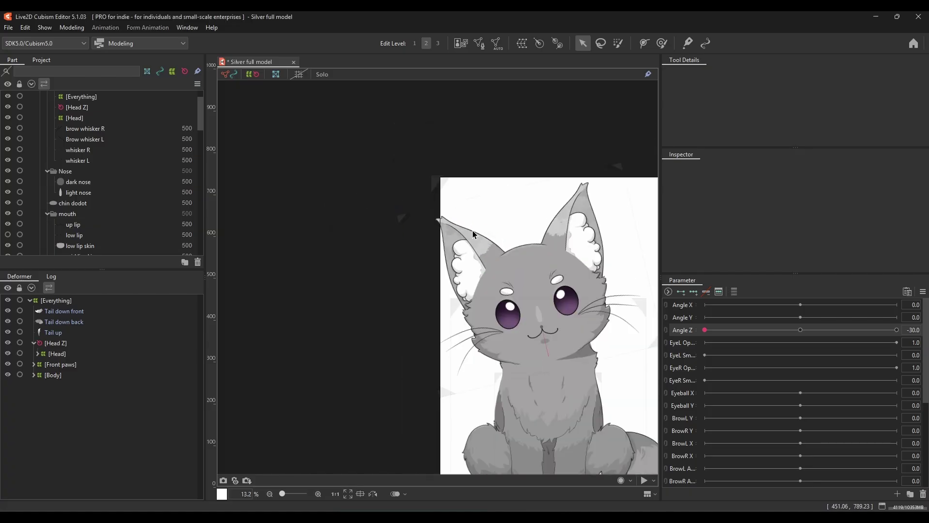
{"action": "scroll", "coordinate": [473, 234], "scroll_direction": "down", "scroll_amount": 2}
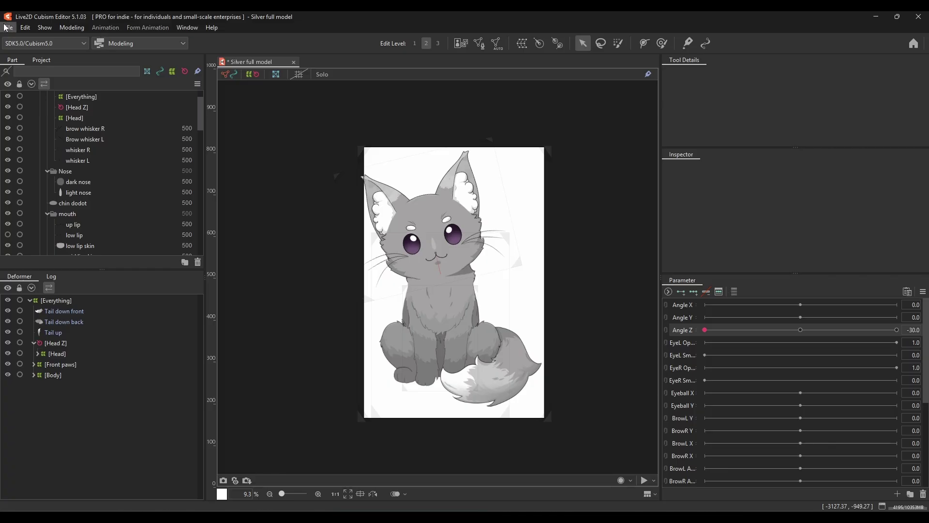
{"action": "left_click", "coordinate": [7, 27]}
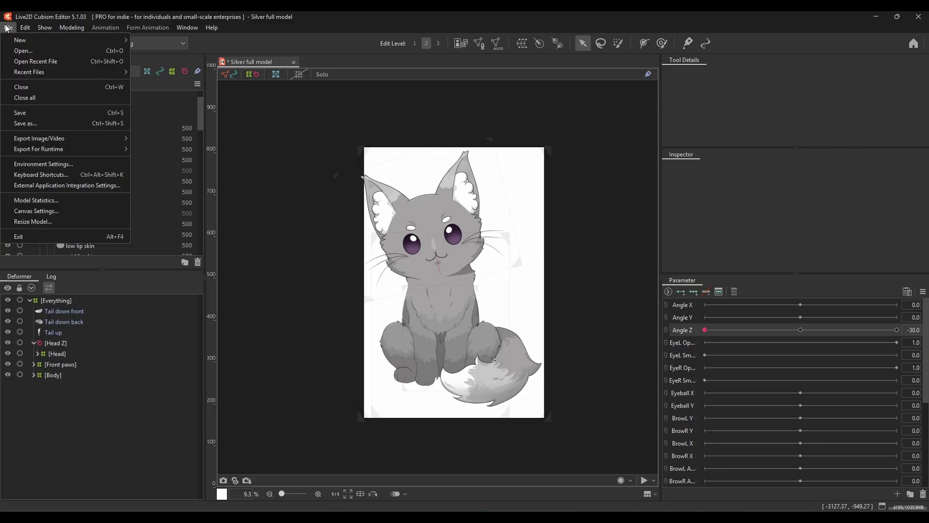
{"action": "left_click", "coordinate": [59, 212]}
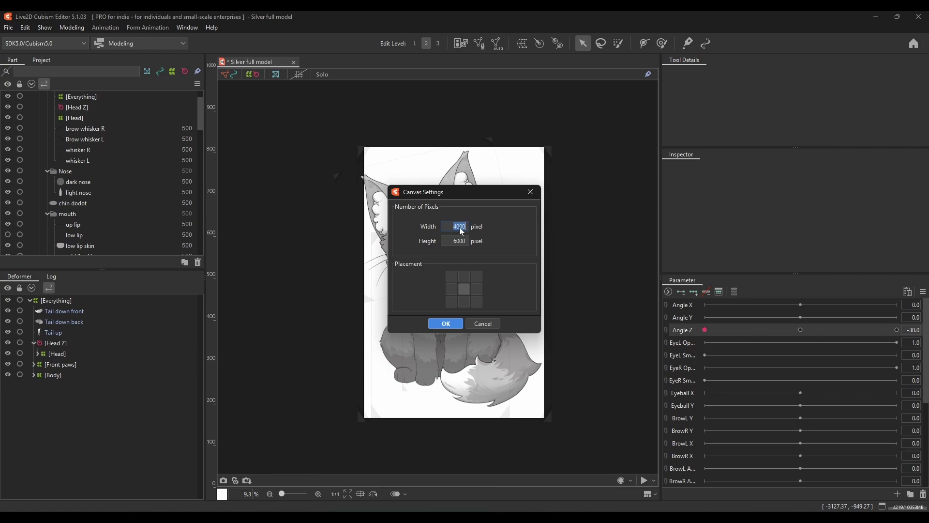
{"action": "type", "text": "45"}
{"action": "left_click", "coordinate": [445, 323]}
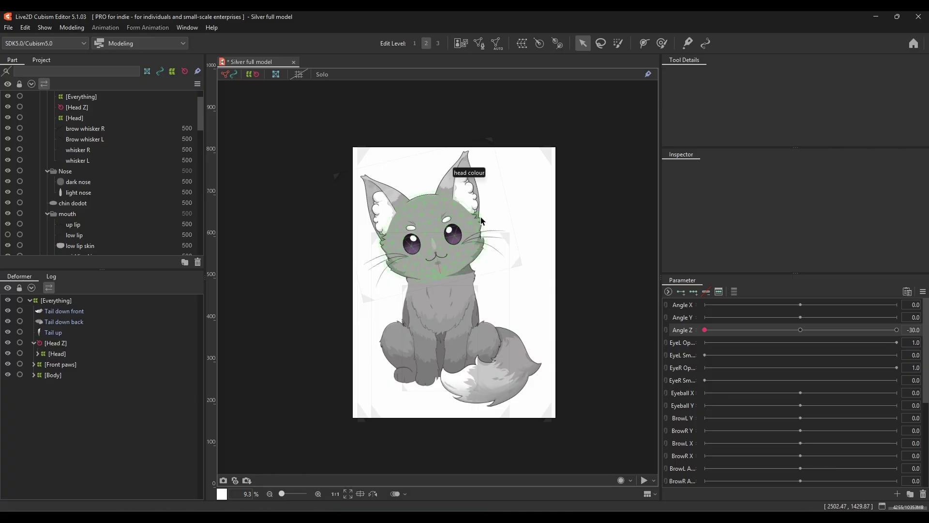
Tilt the head to the -30 Angle Z key, examine where the chin meets the neck, and return Angle Z to 0
{"action": "left_click", "coordinate": [560, 293]}
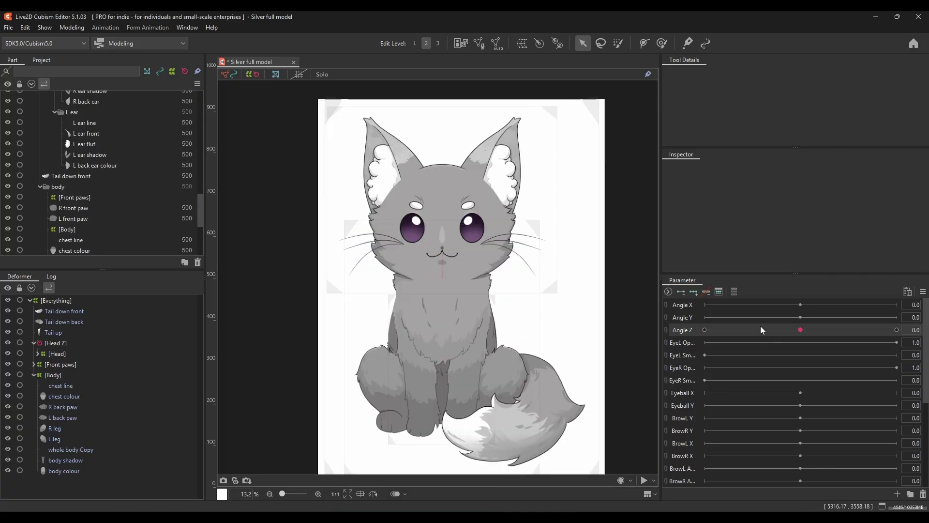
{"action": "left_click_drag", "start_coordinate": [798, 331], "coordinate": [704, 330]}
{"action": "scroll", "coordinate": [464, 280], "scroll_direction": "up", "scroll_amount": 2}
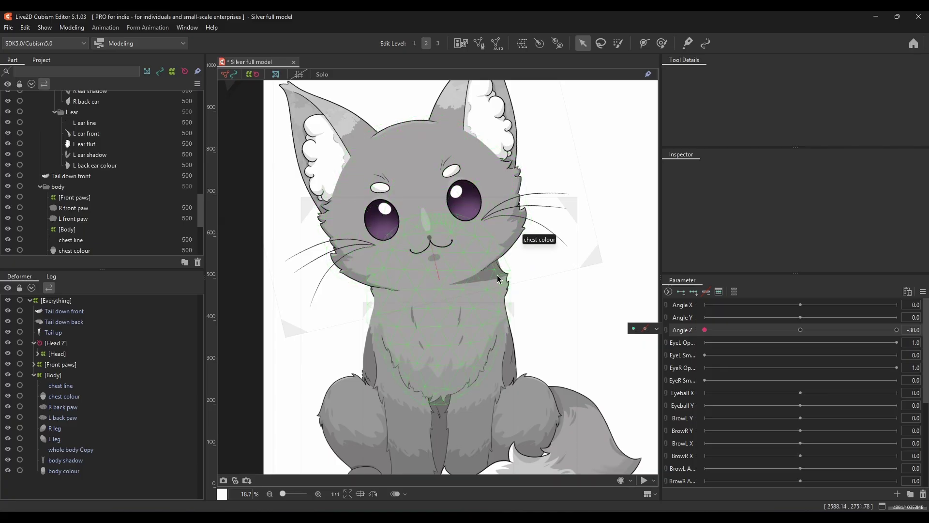
{"action": "left_click", "coordinate": [800, 329]}
Create a warp deformer named [Chest z] as the parent of the chest line and chest colour meshes, with 2 x 2 Bezier divisions
{"action": "left_click", "coordinate": [506, 290]}
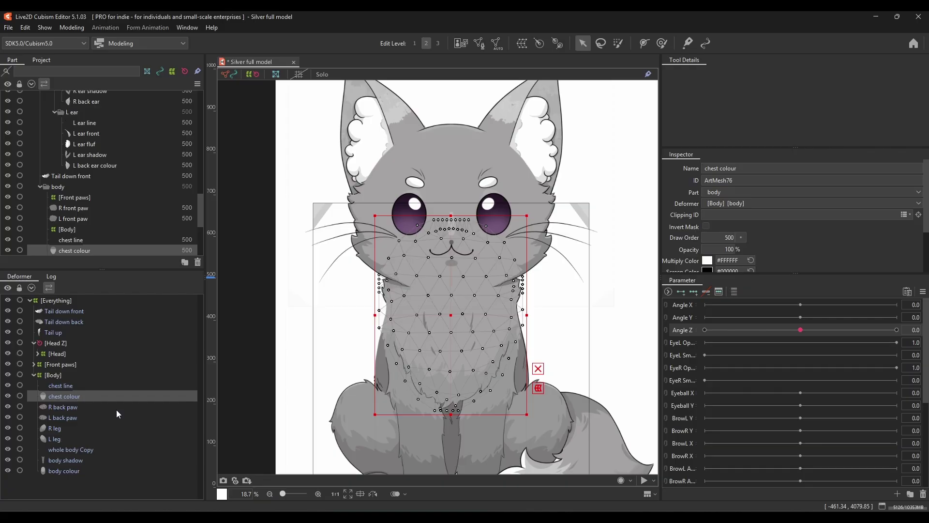
{"action": "left_click", "coordinate": [67, 387], "text": "ctrl"}
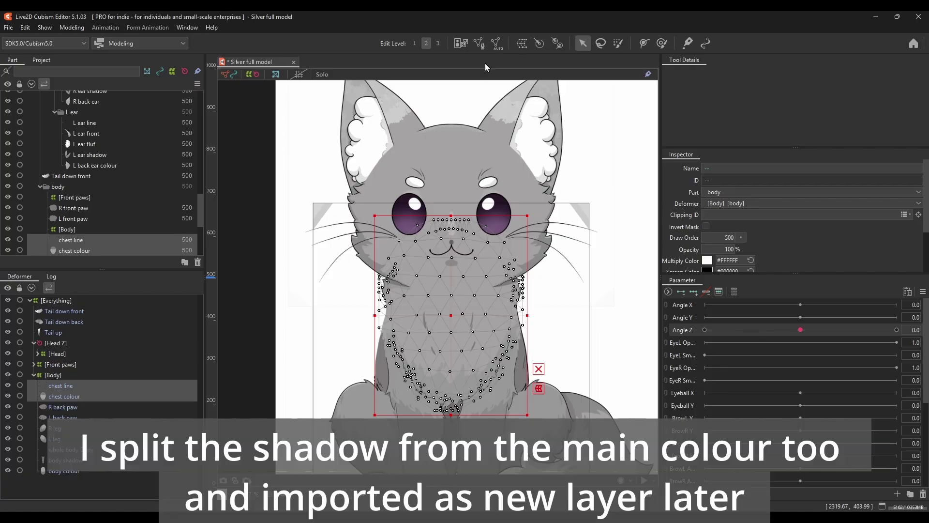
{"action": "left_click", "coordinate": [527, 43]}
{"action": "left_click_drag", "start_coordinate": [345, 203], "coordinate": [291, 203]}
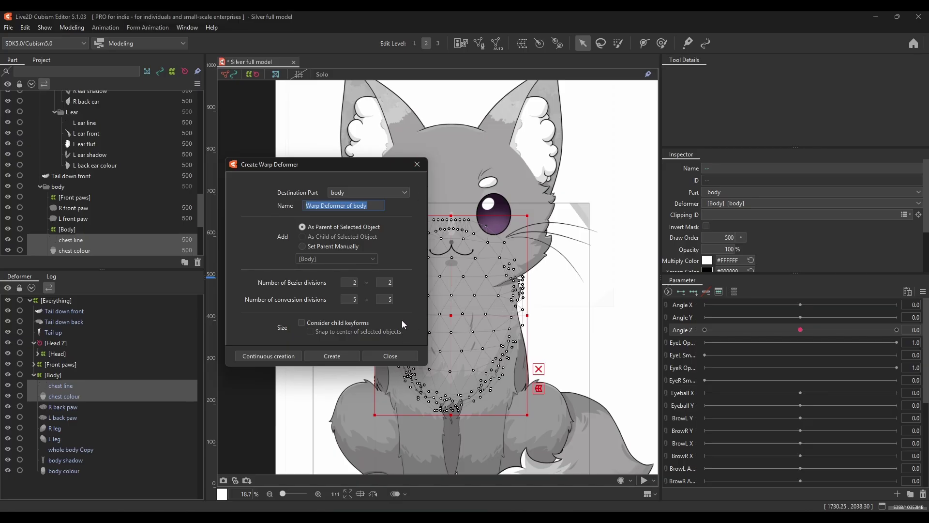
{"action": "type", "text": "["}
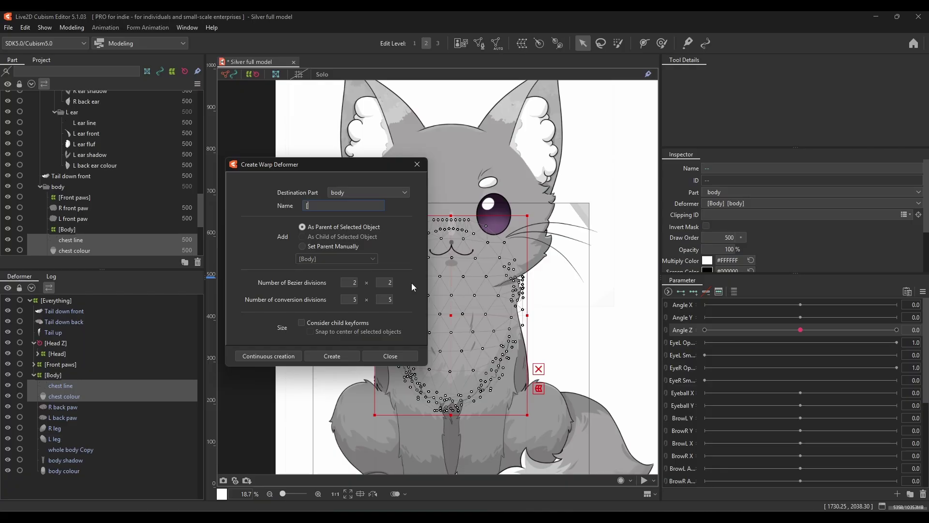
{"action": "type", "text": "Chest z]"}
{"action": "left_click", "coordinate": [332, 356]}
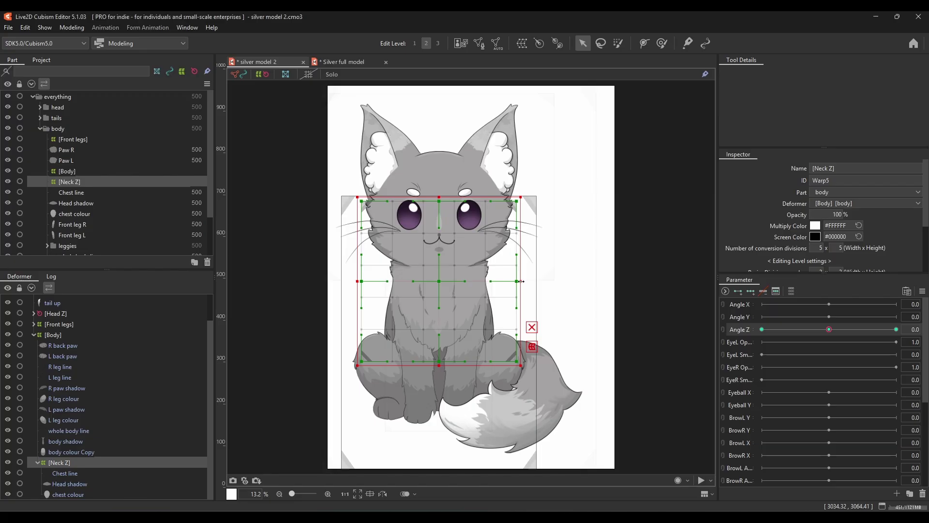
{"action": "mouse_move", "coordinate": [522, 277]}
{"action": "left_mouse_down"}
{"action": "mouse_move", "coordinate": [566, 278]}
{"action": "mouse_move", "coordinate": [513, 279]}
{"action": "left_mouse_up"}
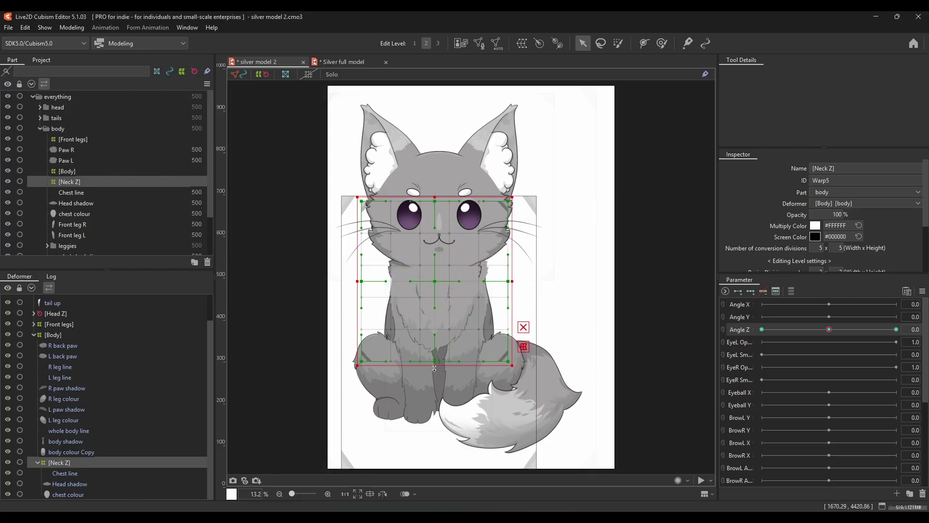
{"action": "mouse_move", "coordinate": [438, 367]}
{"action": "left_mouse_down"}
{"action": "mouse_move", "coordinate": [438, 432]}
{"action": "mouse_move", "coordinate": [439, 365]}
{"action": "left_mouse_up"}
{"action": "left_click_drag", "start_coordinate": [512, 278], "coordinate": [521, 280]}
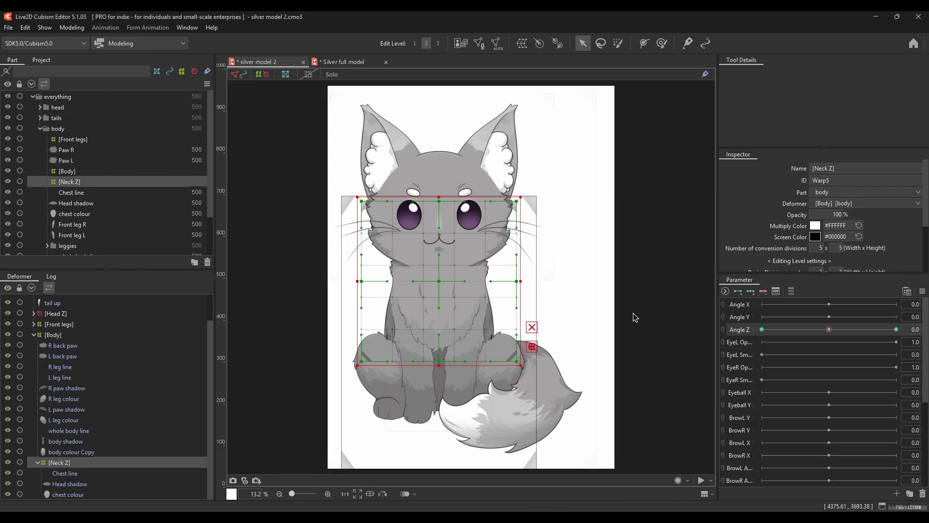
At the -30 Angle Z key, pull the [Neck Z] warp's upper-right corner up and inward to follow the tilted head
{"action": "left_click", "coordinate": [532, 327]}
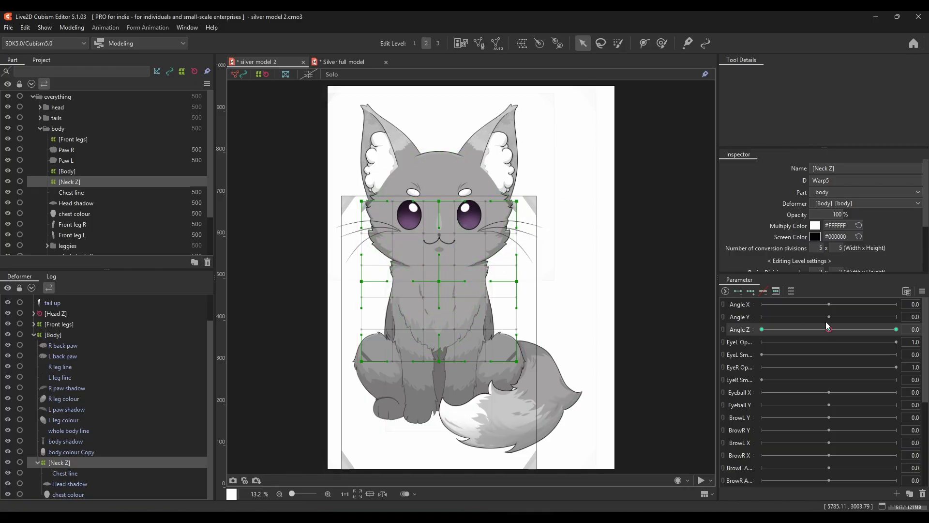
{"action": "left_click_drag", "start_coordinate": [829, 329], "coordinate": [762, 330]}
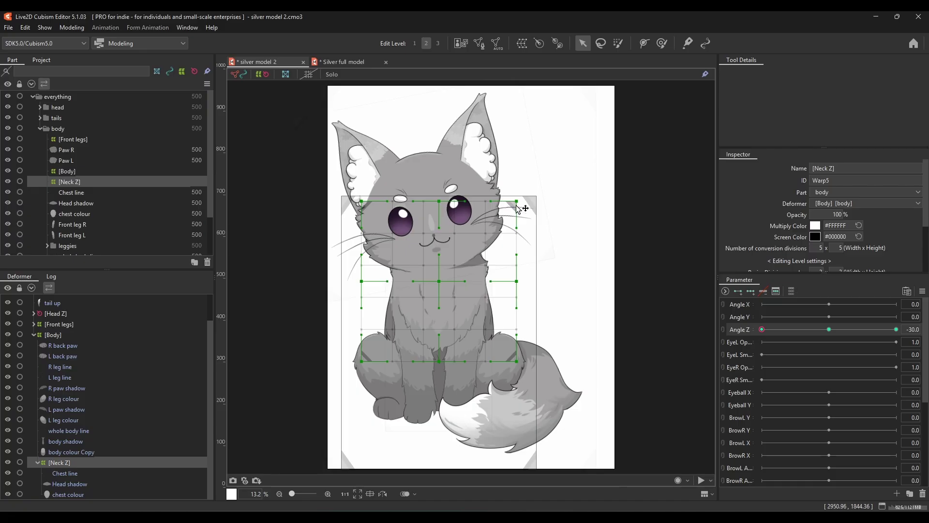
{"action": "left_click_drag", "start_coordinate": [517, 202], "coordinate": [499, 177]}
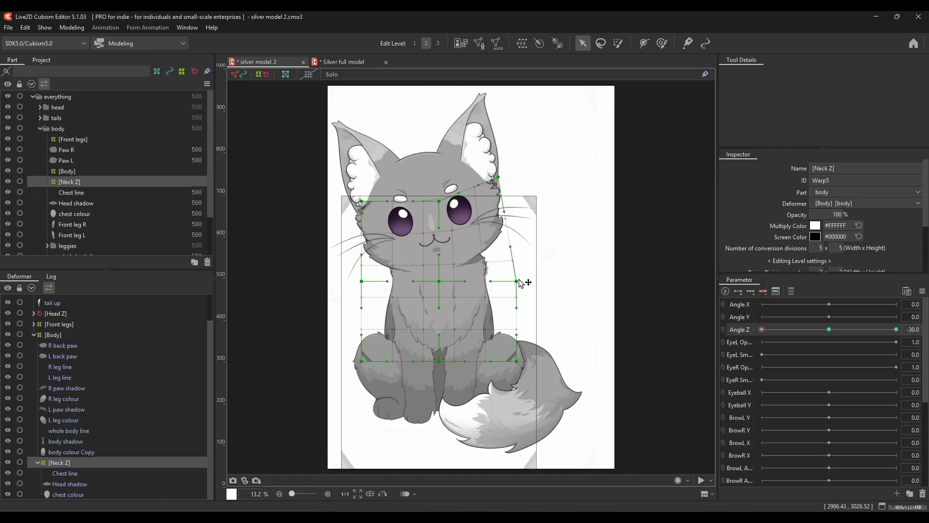
{"action": "left_click_drag", "start_coordinate": [500, 179], "coordinate": [500, 176]}
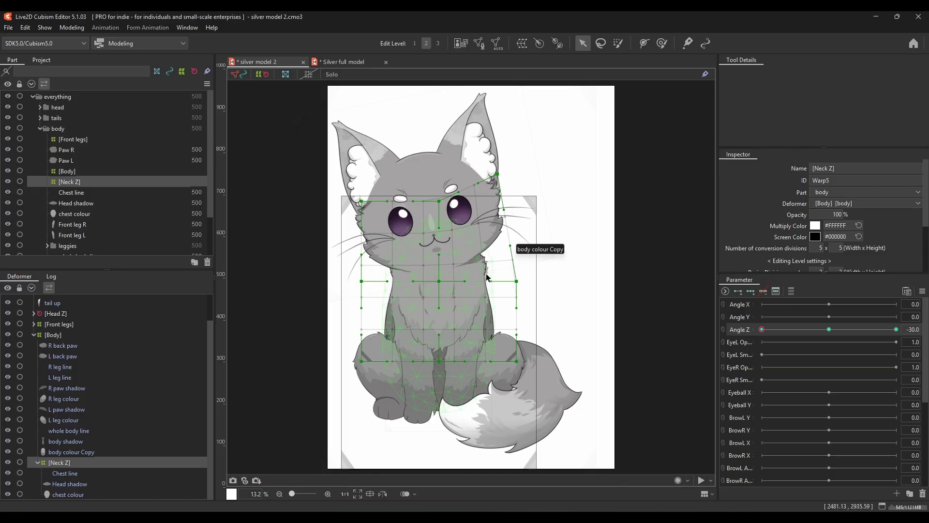
Inspect the neck fur edge up close and hide the body colour Copy mesh that sticks out behind it
{"action": "scroll", "coordinate": [488, 288], "scroll_direction": "up", "scroll_amount": 5}
{"action": "scroll", "coordinate": [488, 290], "scroll_direction": "up", "scroll_amount": 3}
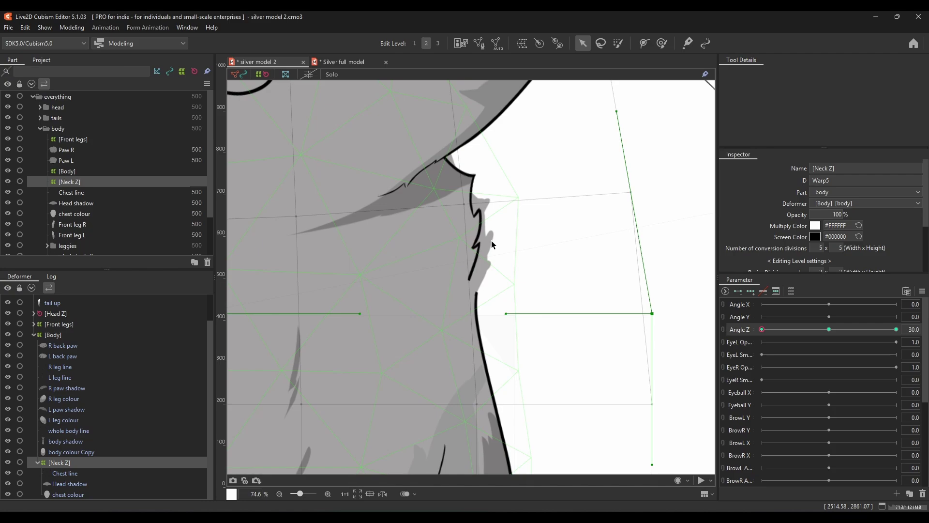
{"action": "scroll", "coordinate": [492, 245], "scroll_direction": "down", "scroll_amount": 4}
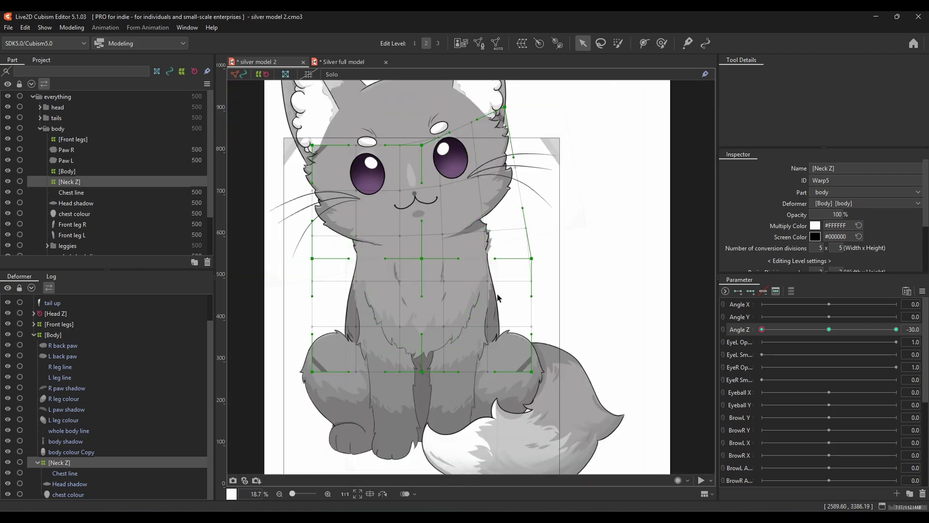
{"action": "left_click", "coordinate": [491, 259]}
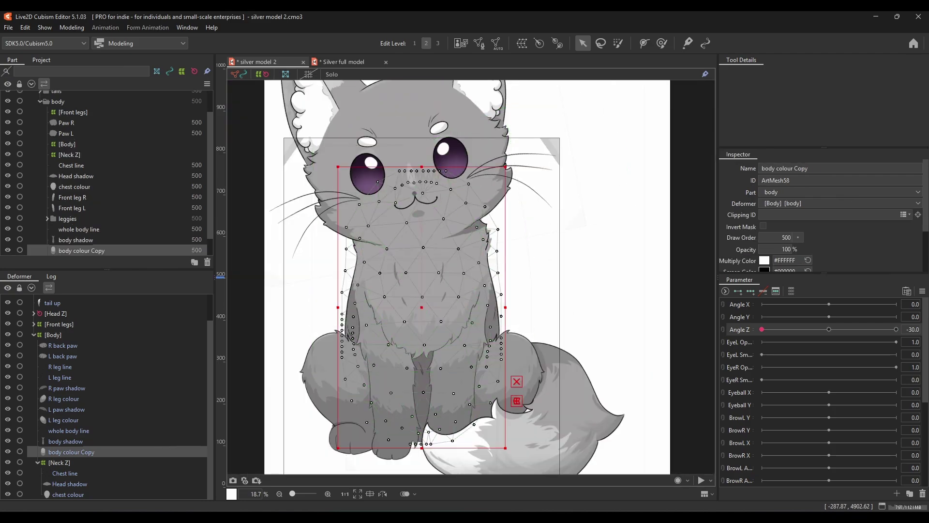
{"action": "left_click", "coordinate": [8, 452]}
{"action": "scroll", "coordinate": [513, 217], "scroll_direction": "down", "scroll_amount": 1}
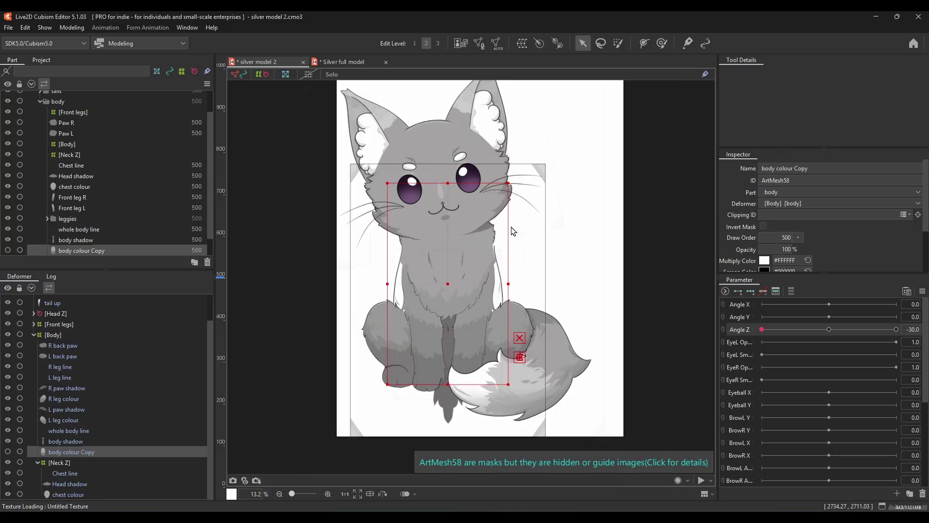
{"action": "left_click_drag", "start_coordinate": [513, 217], "coordinate": [519, 274]}
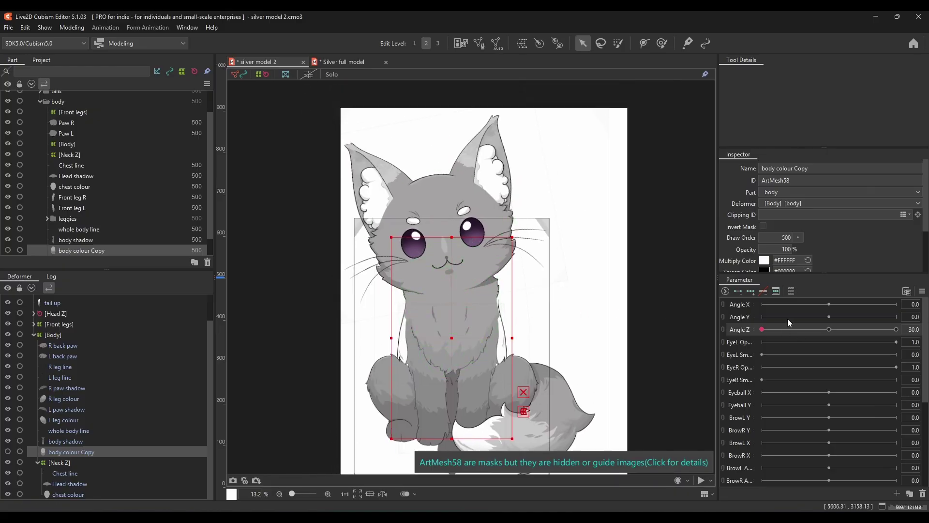
At the -30 Angle Z key, lower the [Neck Z] warp's upper-left corner and left middle point to match the head's tilt
{"action": "left_click_drag", "start_coordinate": [818, 329], "coordinate": [342, 284]}
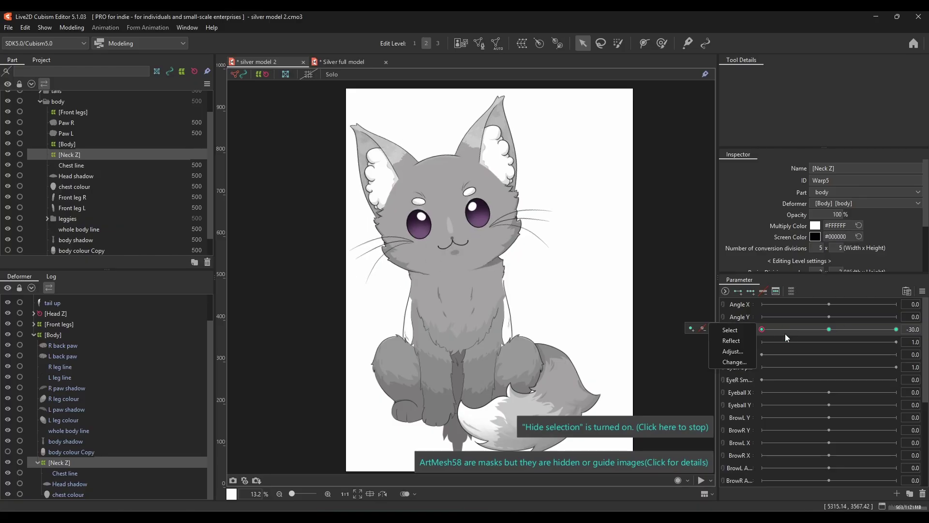
{"action": "key", "text": "ctrl+h"}
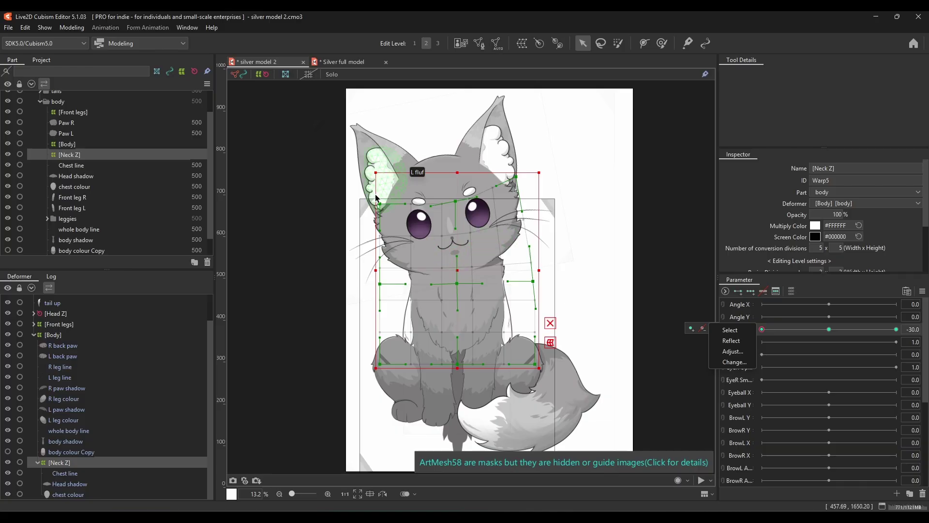
{"action": "left_click", "coordinate": [551, 324]}
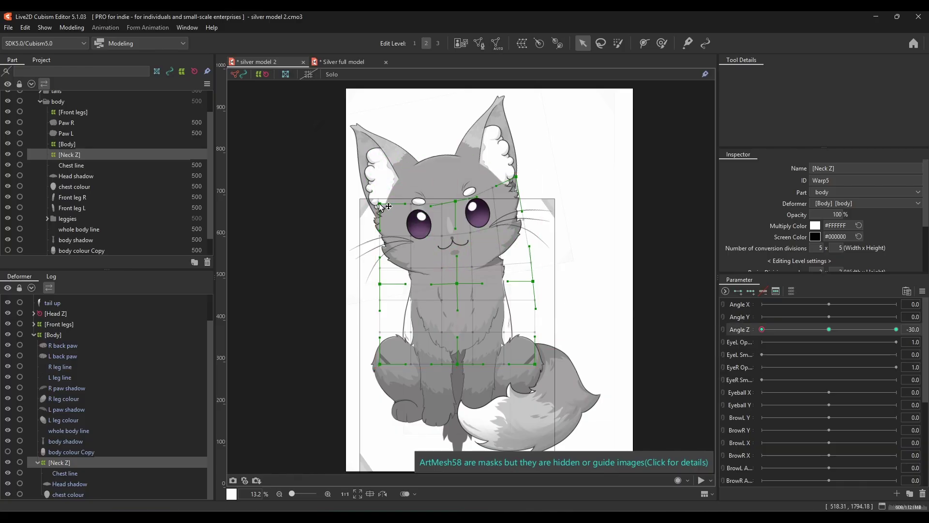
{"action": "left_click_drag", "start_coordinate": [380, 205], "coordinate": [378, 221]}
{"action": "left_click_drag", "start_coordinate": [380, 285], "coordinate": [382, 294]}
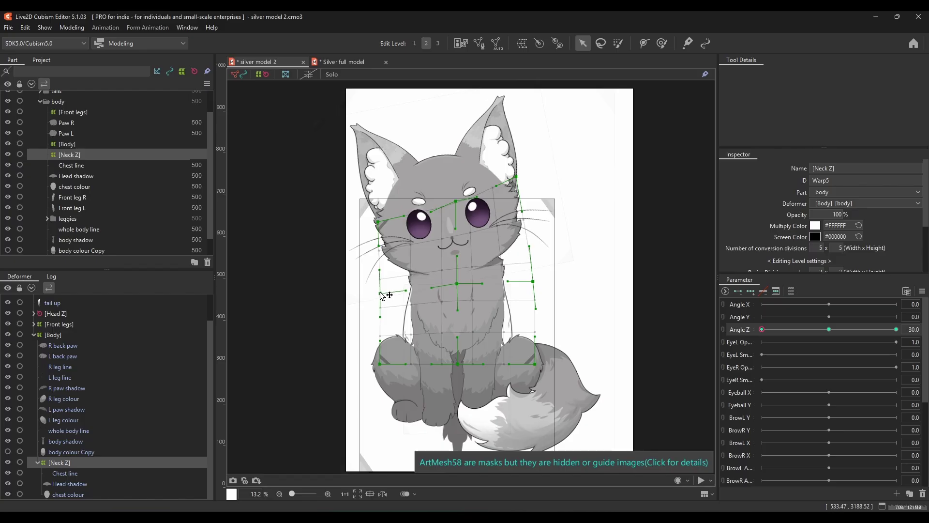
{"action": "left_click_drag", "start_coordinate": [379, 222], "coordinate": [379, 230]}
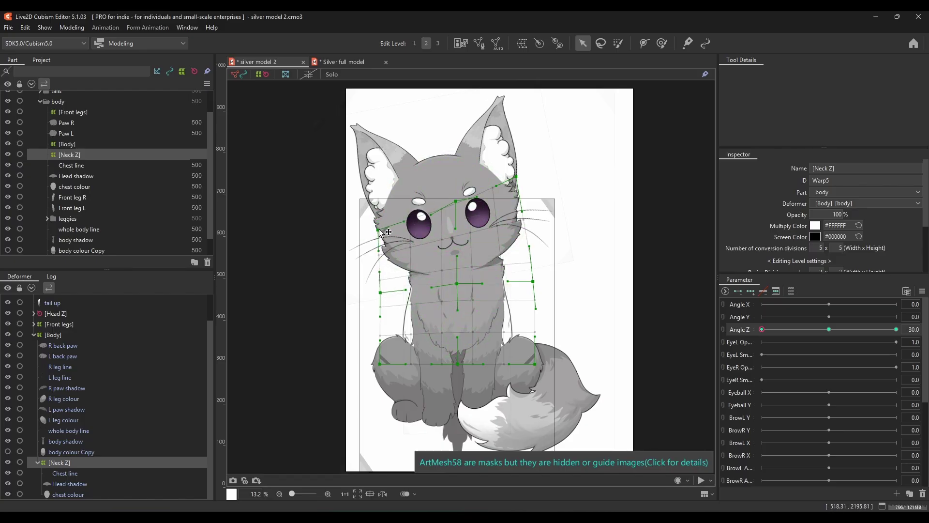
Hide the selection outlines and reflect the [Neck Z] shape horizontally to the opposite Angle Z key
{"action": "key", "text": "ctrl+h"}
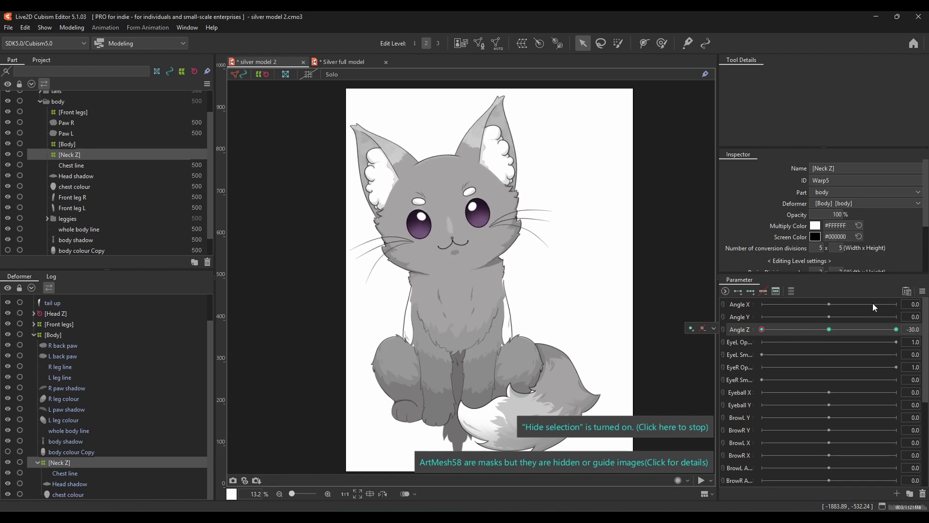
{"action": "mouse_move", "coordinate": [763, 329]}
{"action": "left_mouse_down"}
{"action": "mouse_move", "coordinate": [903, 326]}
{"action": "mouse_move", "coordinate": [758, 332]}
{"action": "left_mouse_up"}
{"action": "left_click", "coordinate": [922, 291]}
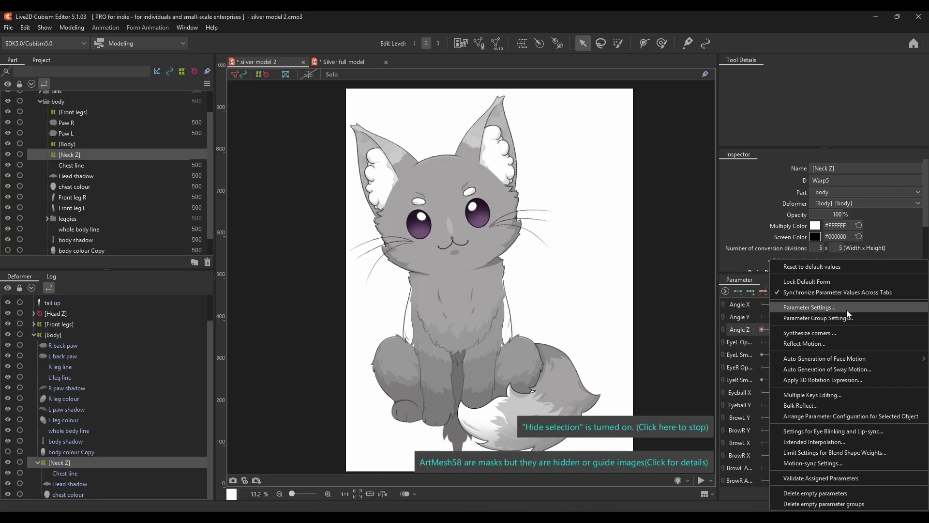
{"action": "left_click", "coordinate": [837, 344]}
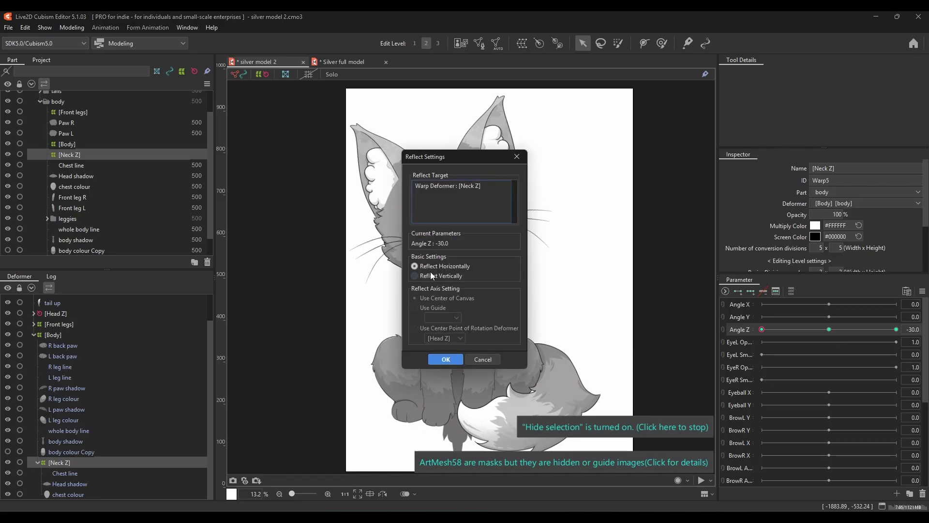
{"action": "left_click", "coordinate": [445, 359]}
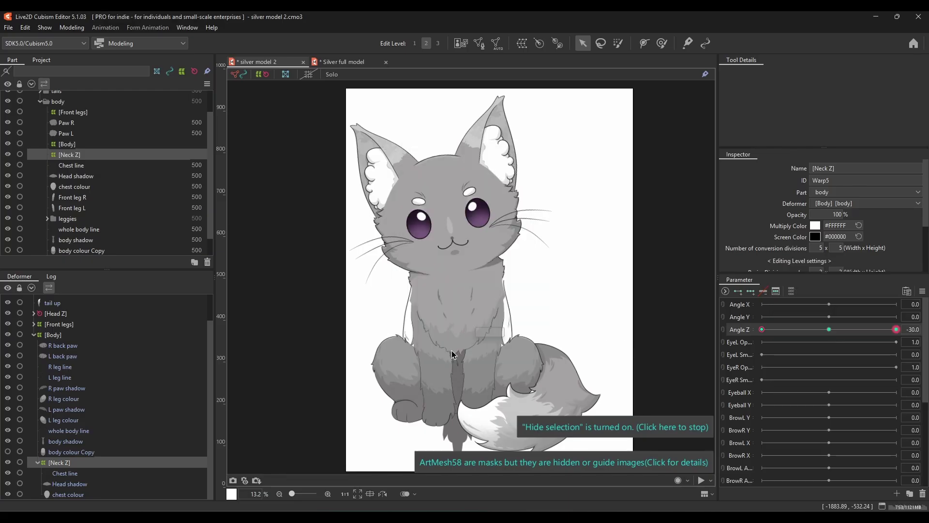
Return Angle Z to 0 and reselect the [Neck Z] warp deformer
{"action": "left_click_drag", "start_coordinate": [892, 331], "coordinate": [829, 330]}
{"action": "left_click", "coordinate": [567, 191]}
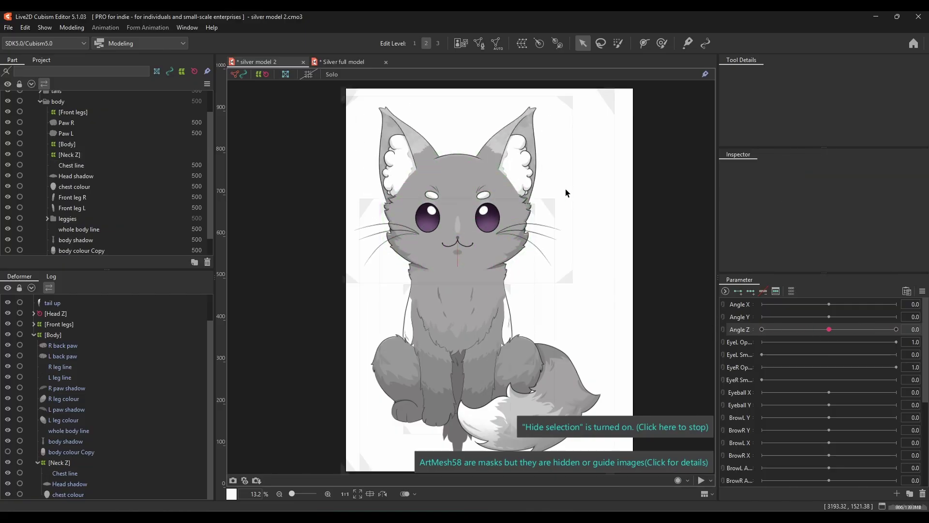
{"action": "left_click", "coordinate": [74, 461]}
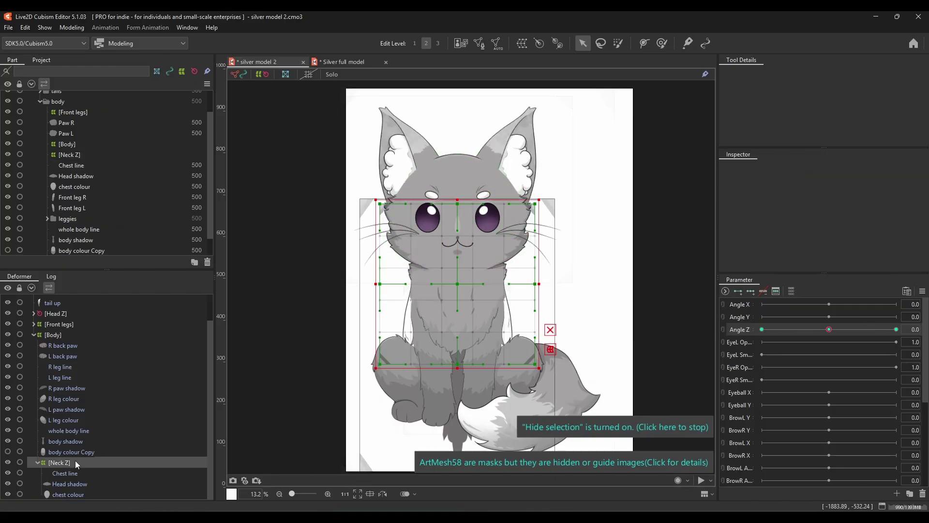
{"action": "left_click", "coordinate": [485, 334]}
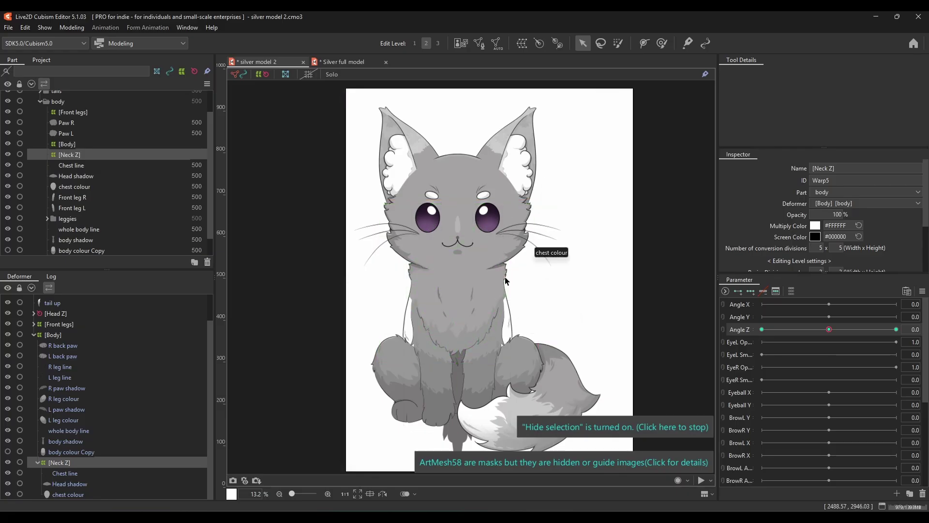
{"action": "mouse_move", "coordinate": [829, 329]}
{"action": "left_mouse_down"}
{"action": "mouse_move", "coordinate": [792, 331]}
{"action": "mouse_move", "coordinate": [925, 338]}
{"action": "mouse_move", "coordinate": [768, 321]}
{"action": "mouse_move", "coordinate": [827, 329]}
{"action": "left_mouse_up"}
{"action": "left_click", "coordinate": [829, 329]}
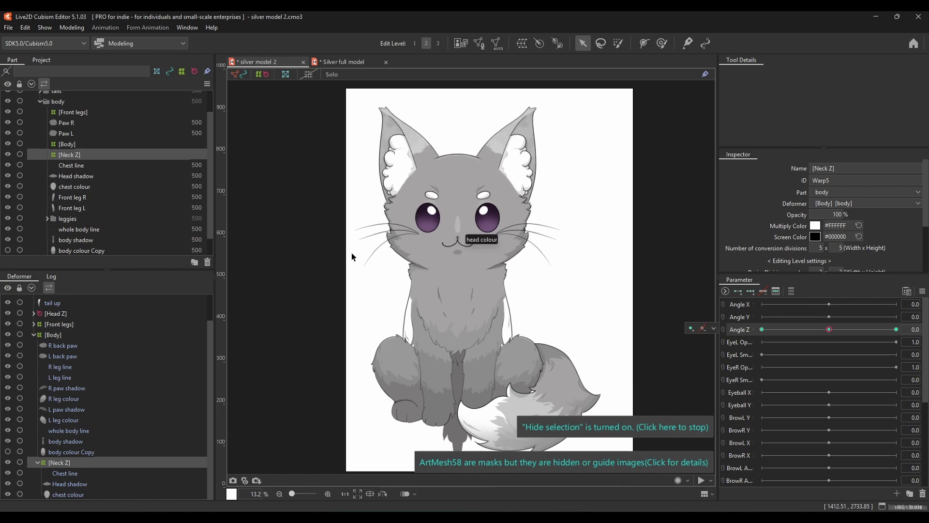
Look up the keyboard shortcut assigned to the Hide selected state command among the Show commands in the shortcut settings
{"action": "left_click", "coordinate": [9, 29]}
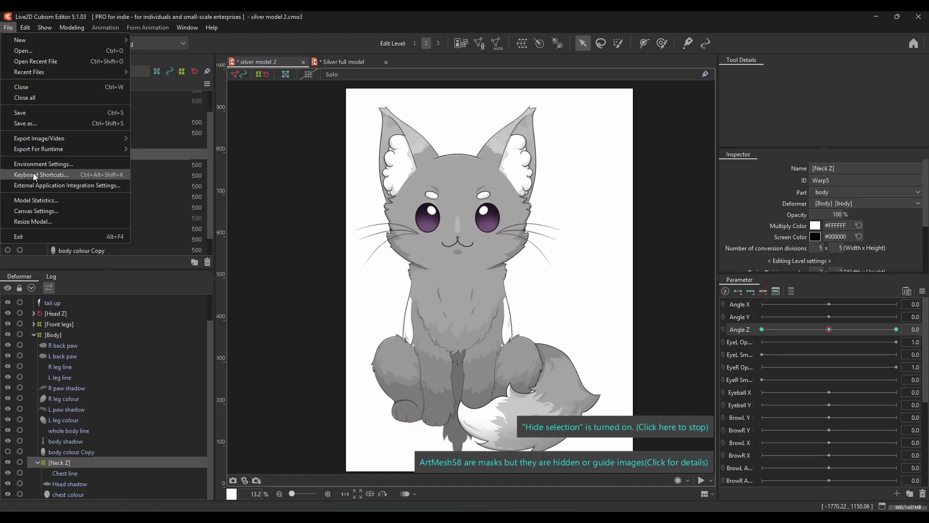
{"action": "left_click", "coordinate": [49, 173]}
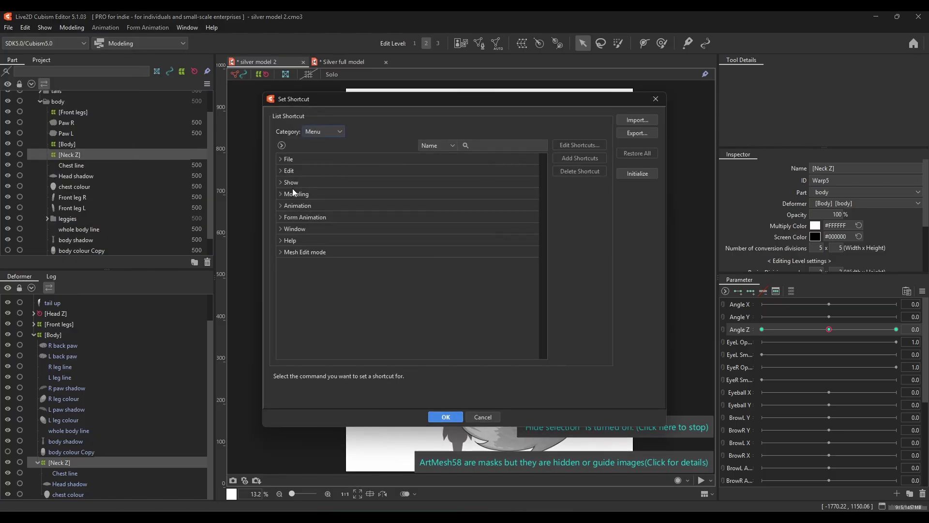
{"action": "left_click", "coordinate": [280, 183]}
{"action": "scroll", "coordinate": [372, 222], "scroll_direction": "down", "scroll_amount": 3}
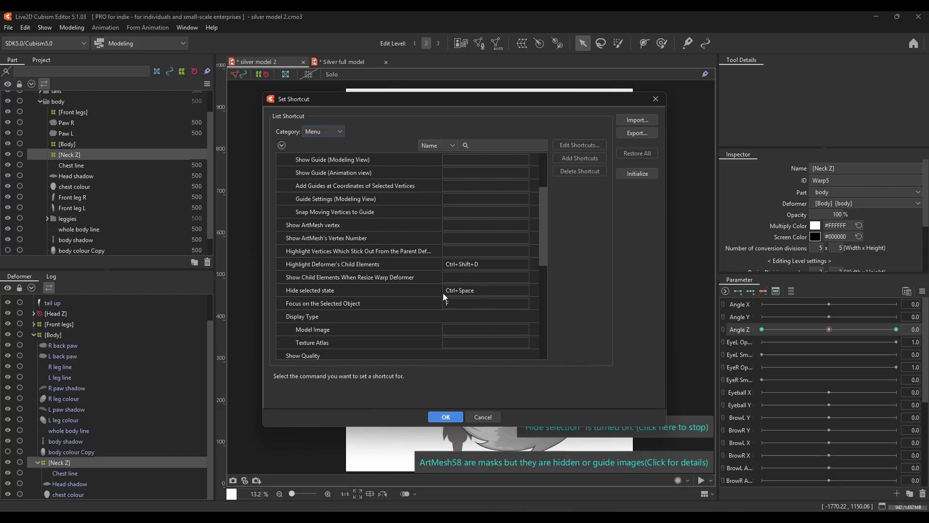
{"action": "left_click", "coordinate": [442, 417]}
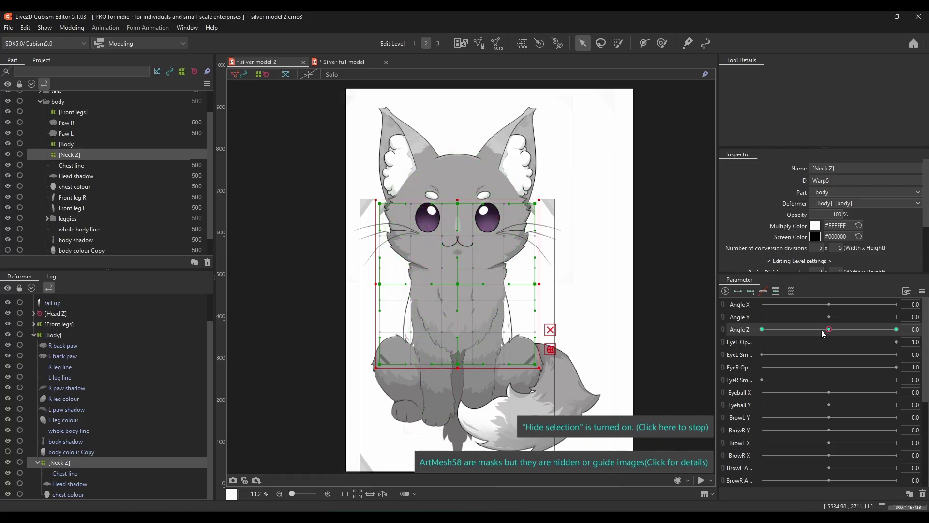
Move Angle Z to a negative value to preview how the neck and chest follow the head tilt
{"action": "left_click_drag", "start_coordinate": [829, 330], "coordinate": [787, 330]}
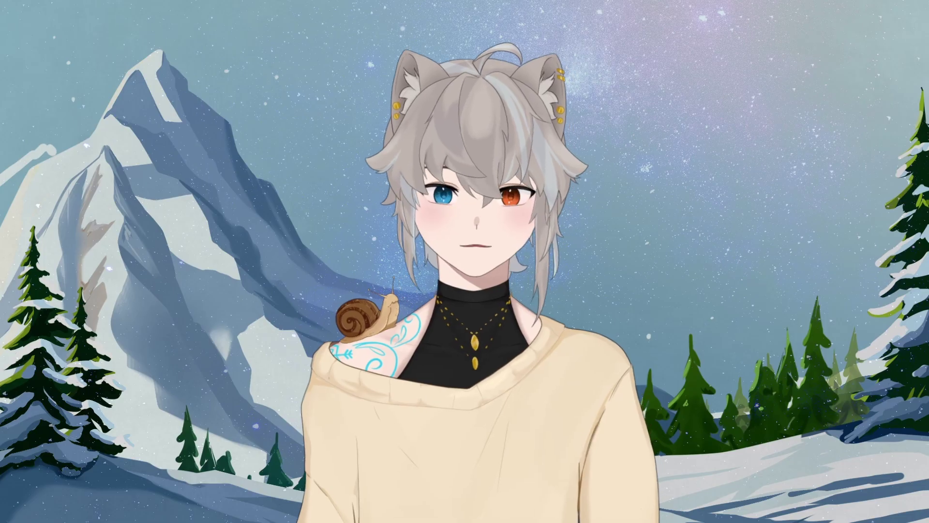